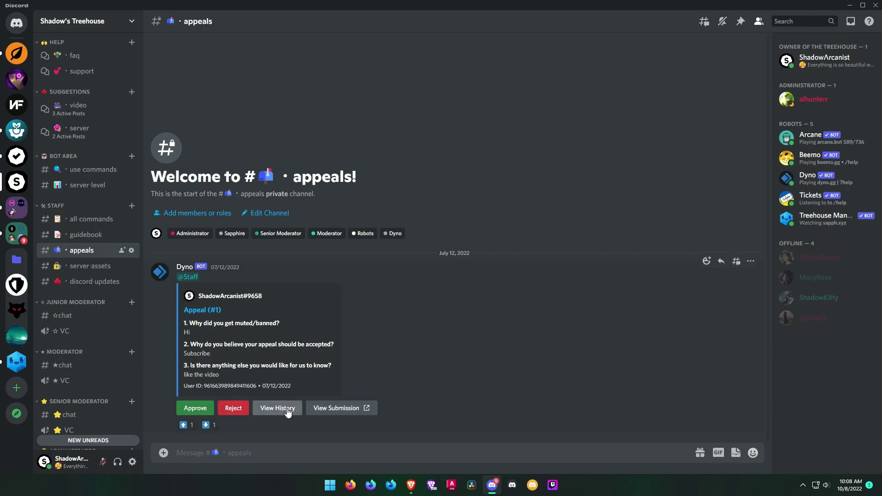
# - Open the Dyno website and start adding the free version of the bot to a server
pyautogui.click(340, 408)
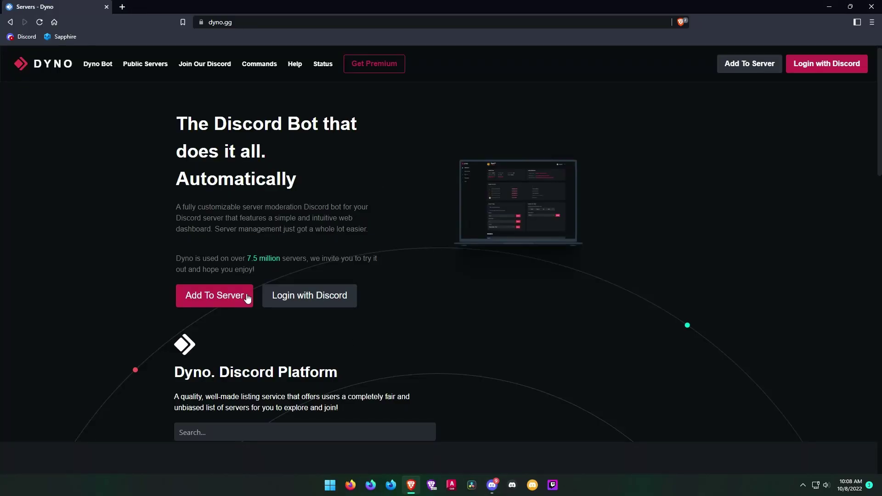
pyautogui.click(248, 298)
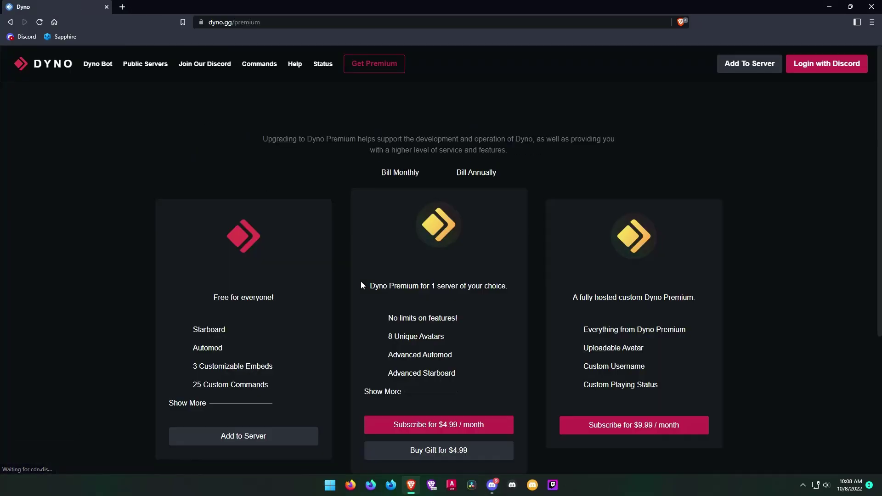
pyautogui.click(232, 436)
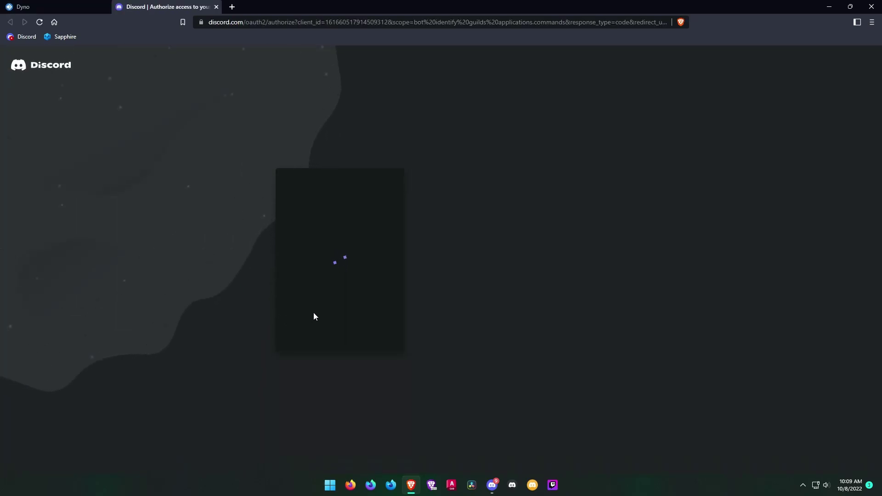
# - Authorize Dyno on the S H A D O W server with all the requested permissions
pyautogui.click(321, 357)
pyautogui.scroll(-1, 322, 404)
pyautogui.scroll(-2, 307, 402)
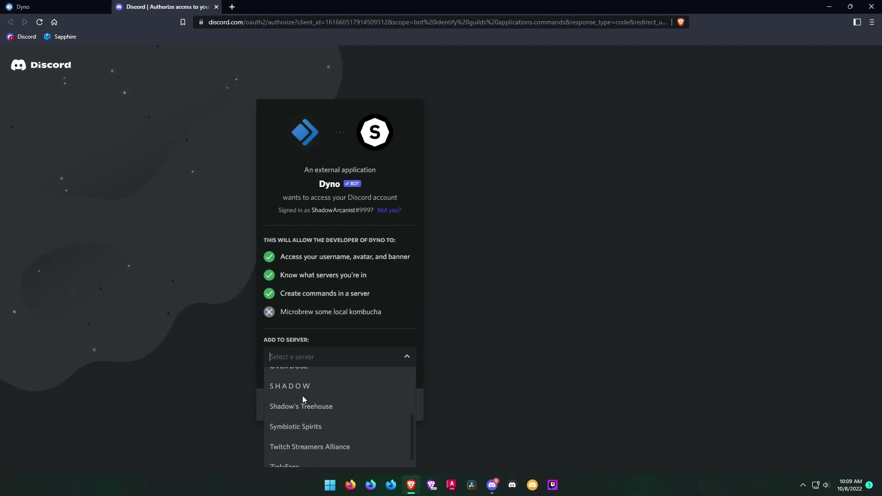
pyautogui.click(304, 386)
pyautogui.click(394, 404)
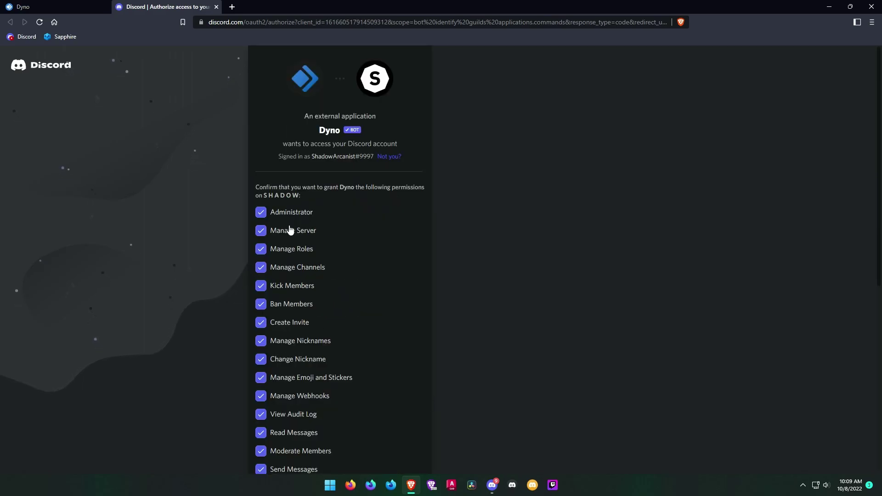
pyautogui.scroll(-7, 290, 234)
pyautogui.click(411, 460)
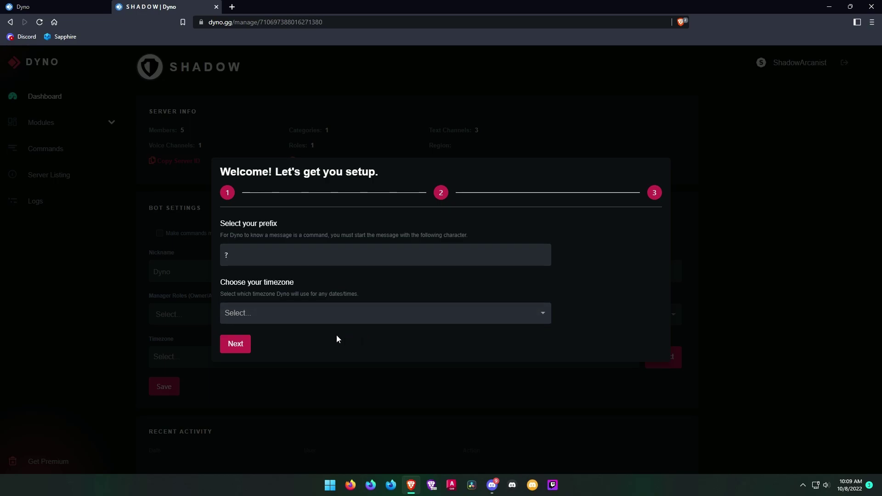
# - Complete Dyno's welcome setup with the default ? prefix, without choosing a timezone, an updates channel or Premium
pyautogui.click(244, 347)
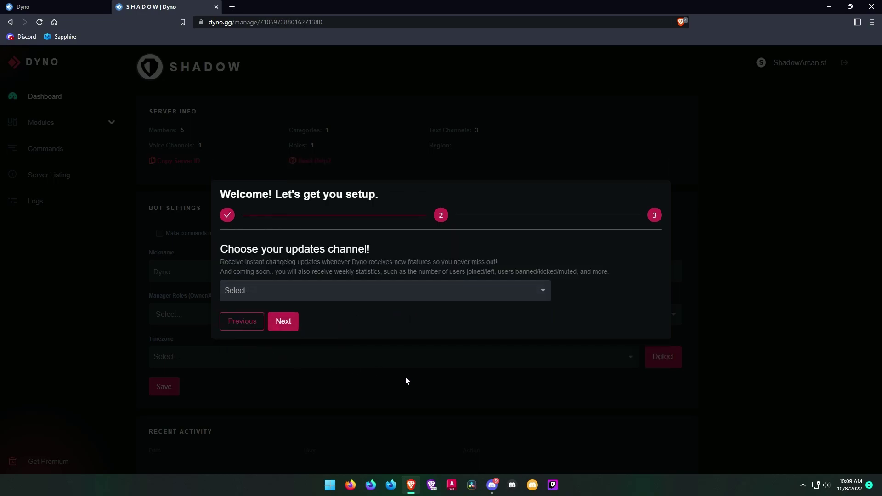
pyautogui.click(298, 319)
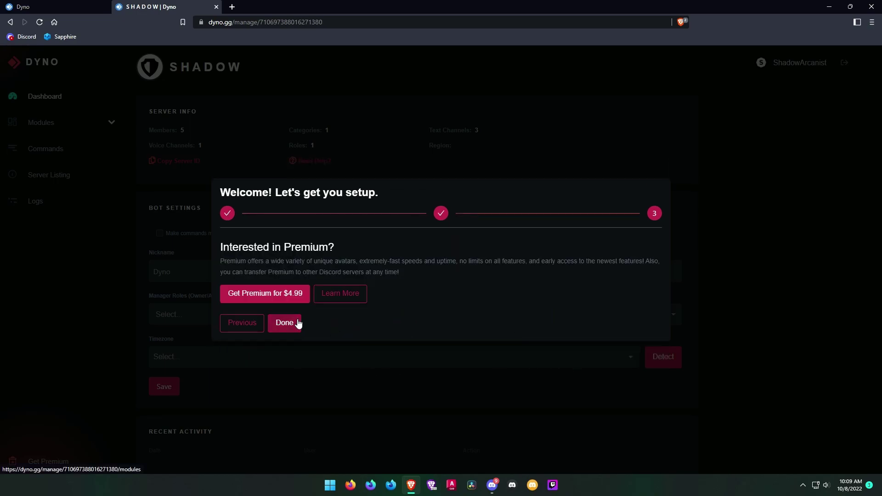
pyautogui.click(294, 322)
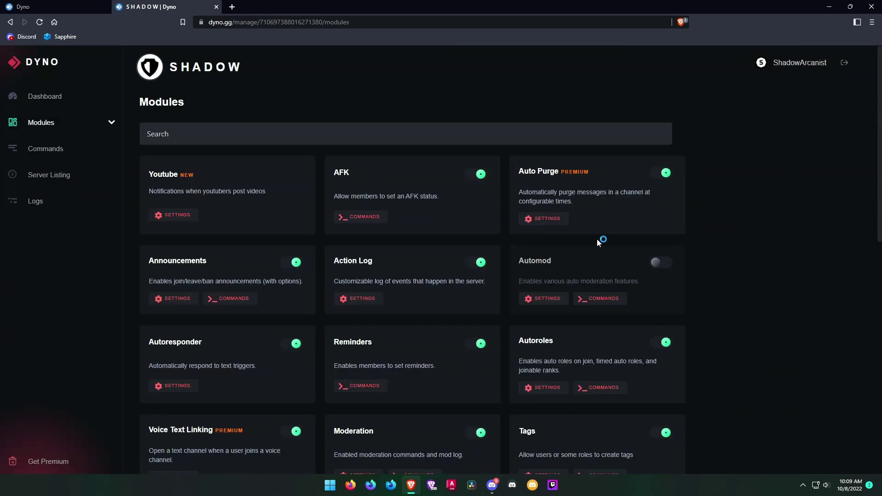
# - Find the Forms module in the module list and open its settings
pyautogui.scroll(-6, 597, 239)
pyautogui.scroll(-3, 596, 244)
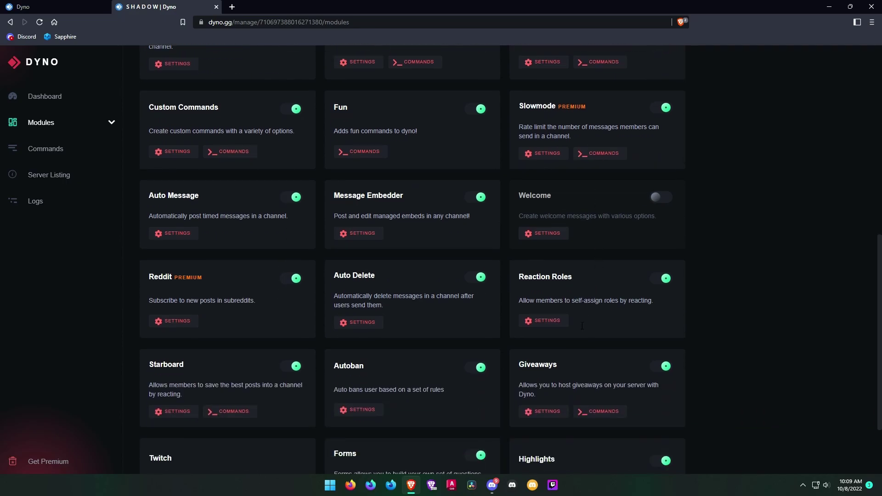
pyautogui.scroll(3, 656, 270)
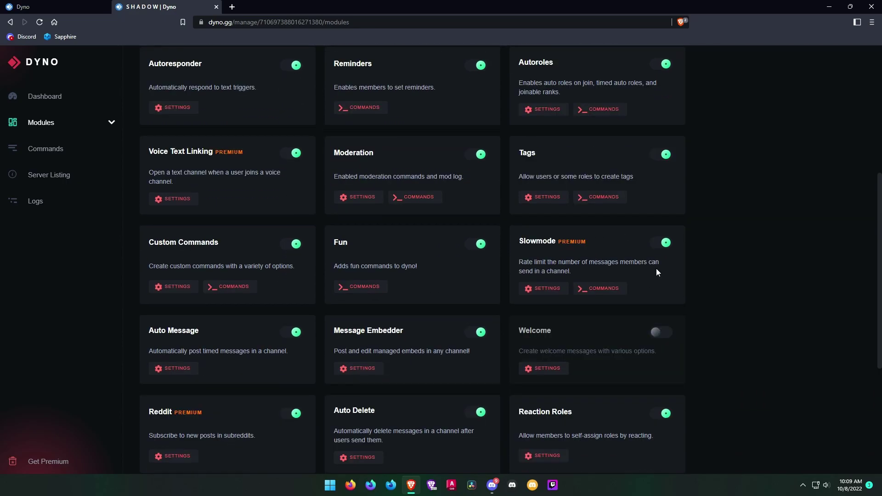
pyautogui.scroll(-4, 656, 272)
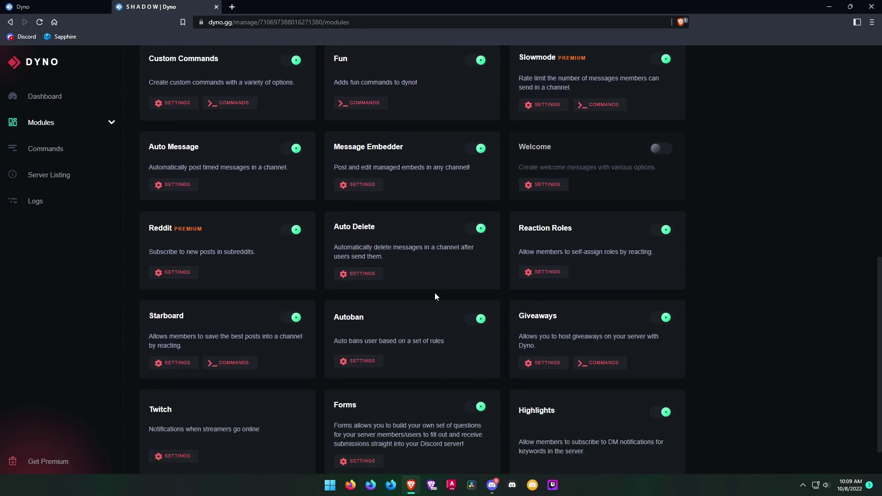
pyautogui.scroll(-1, 451, 316)
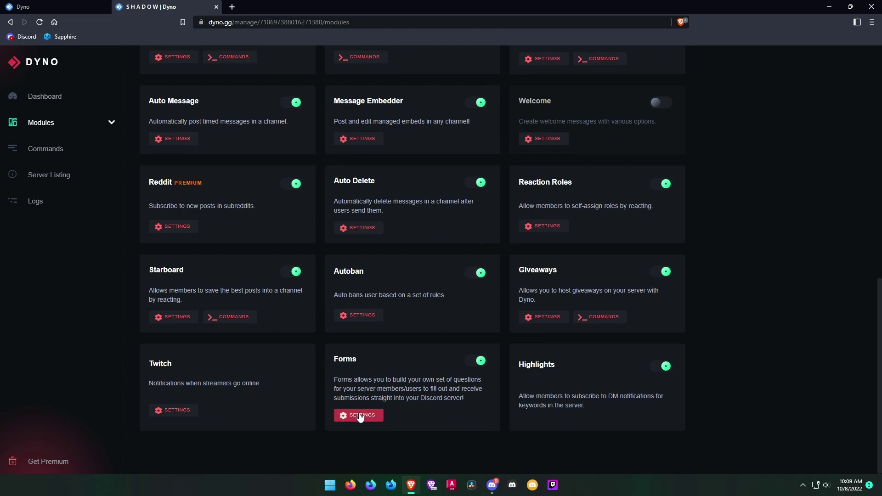
pyautogui.click(360, 416)
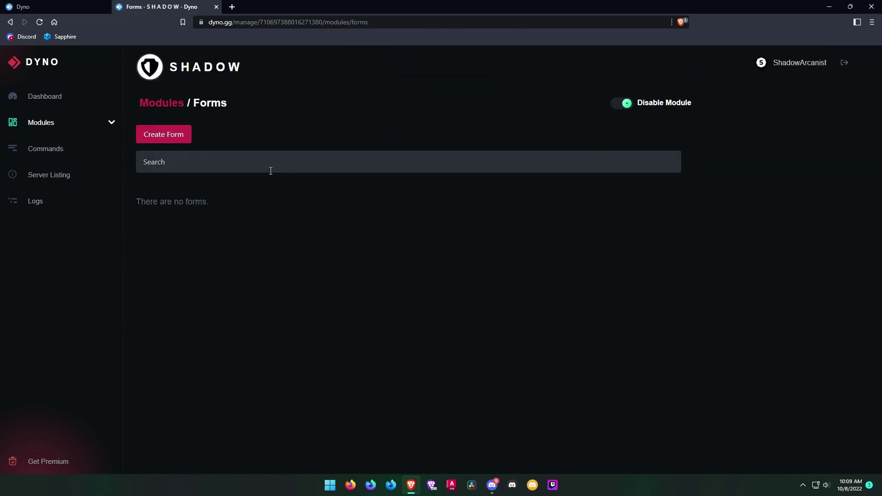
# - Create a new form and apply the Appeals template to it
pyautogui.click(165, 140)
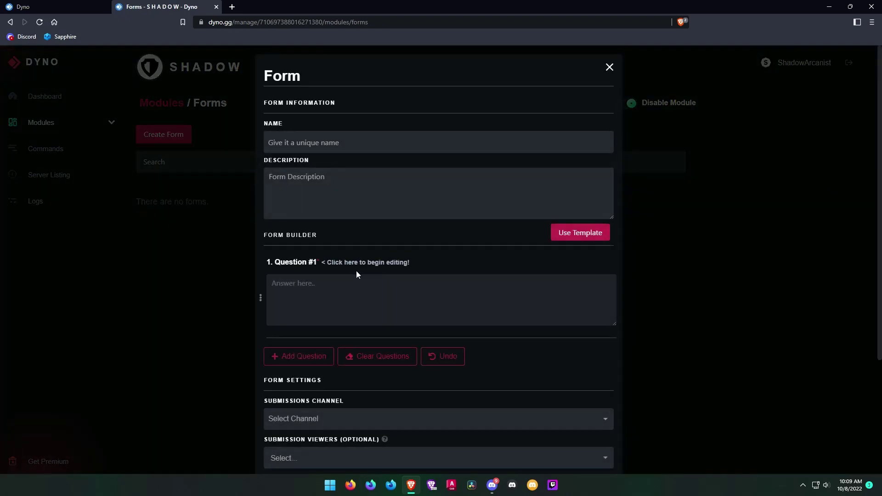
pyautogui.scroll(-2, 480, 254)
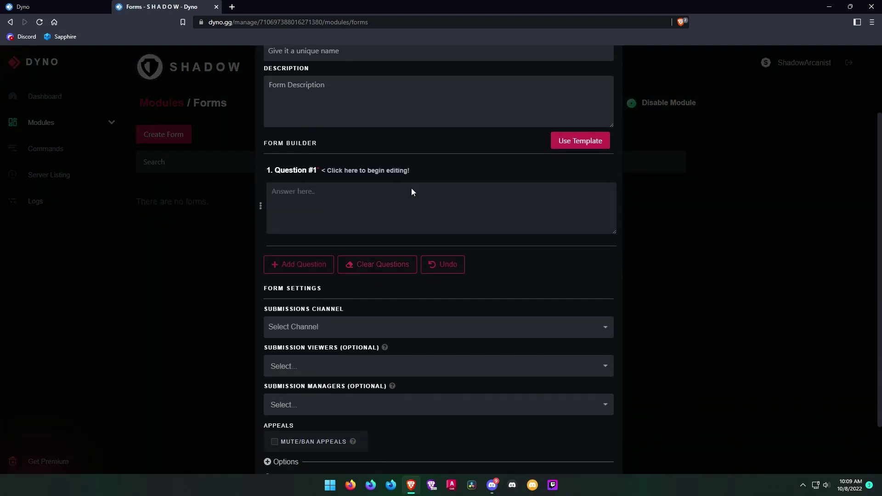
pyautogui.scroll(2, 392, 240)
pyautogui.click(578, 238)
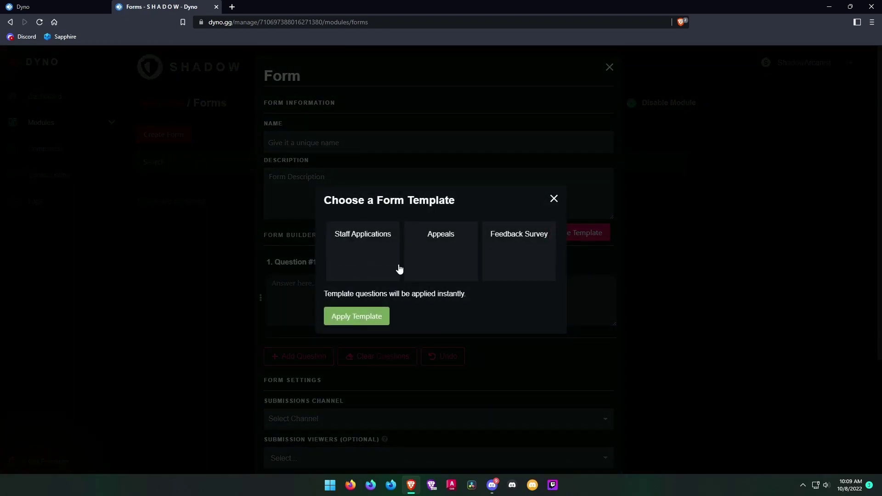
pyautogui.click(443, 256)
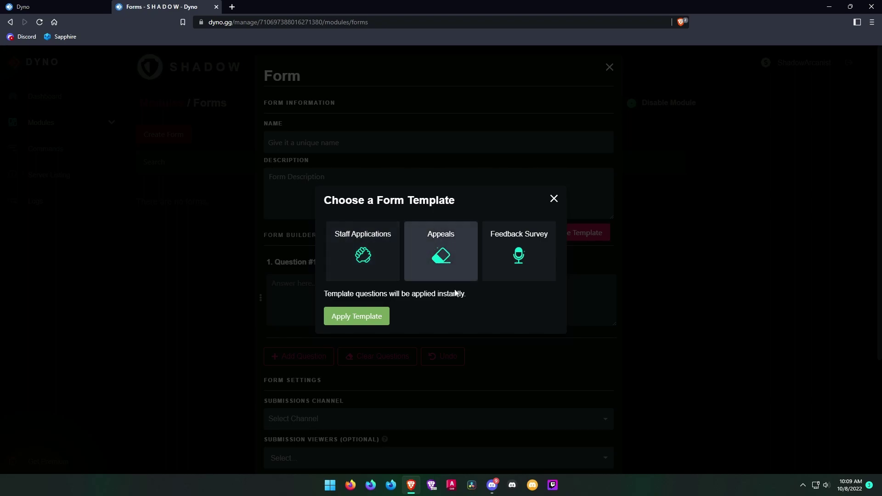
pyautogui.click(370, 316)
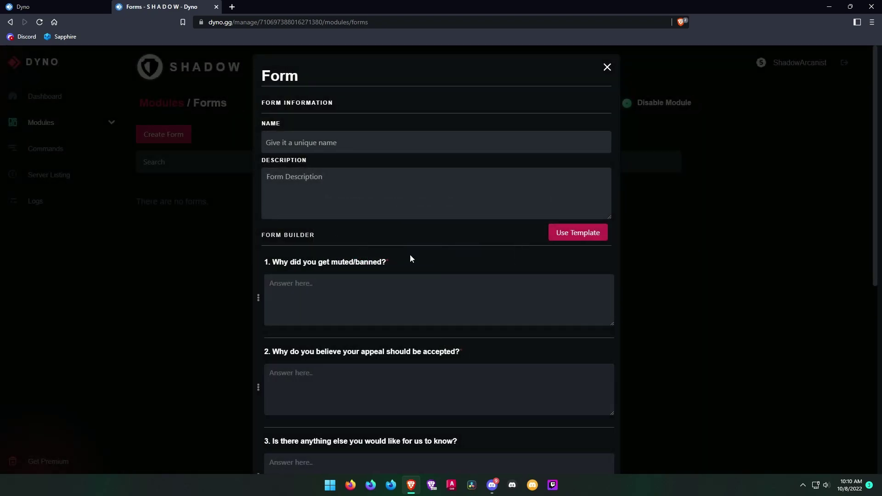
# - Name the form "ban appeals" and give it the description "ban appeal form"
pyautogui.scroll(-1, 409, 255)
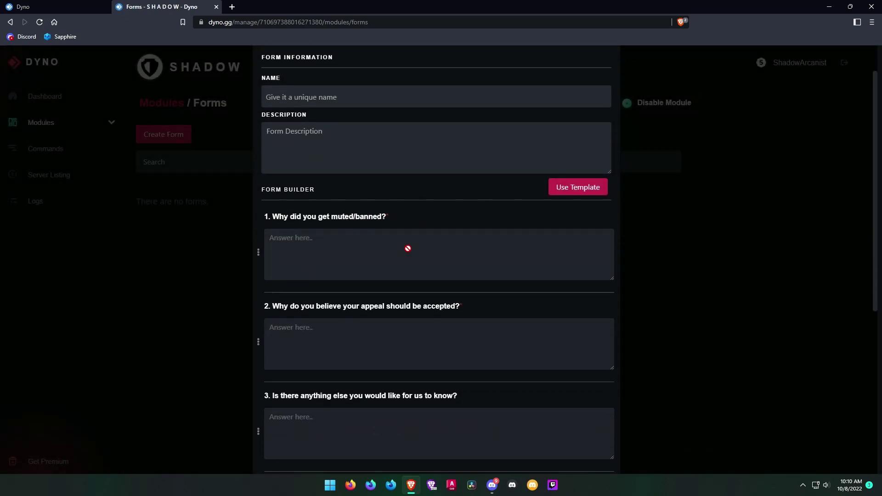
pyautogui.click(313, 94)
pyautogui.write('ban appeals')
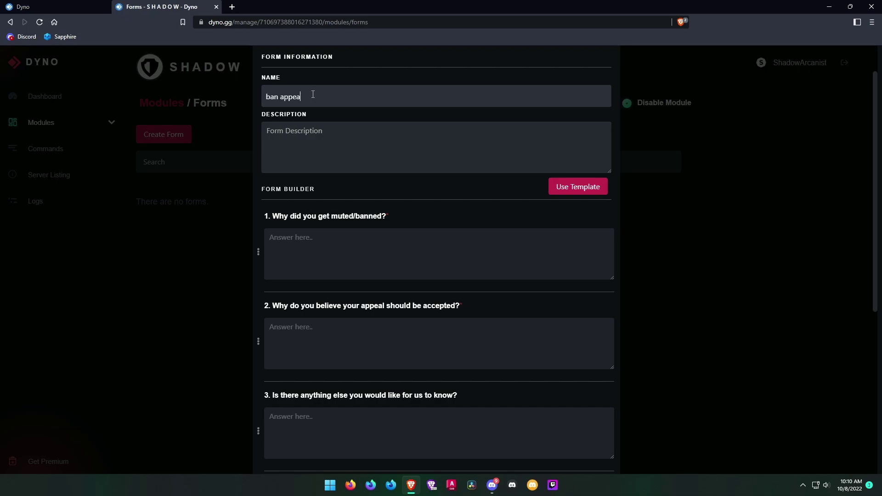
pyautogui.click(329, 142)
pyautogui.write('ba')
# - Open the question "Why did you get muted/banned?" for editing and look at its answer type options
pyautogui.click(332, 221)
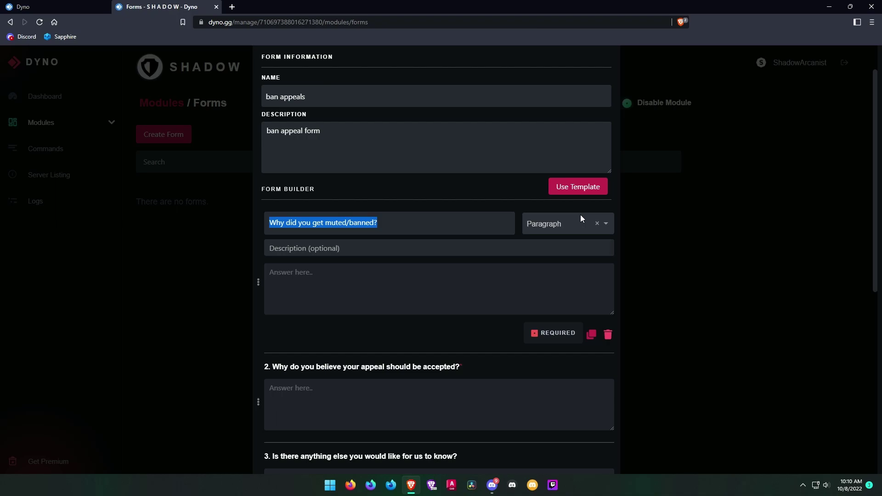
pyautogui.click(574, 227)
pyautogui.click(437, 303)
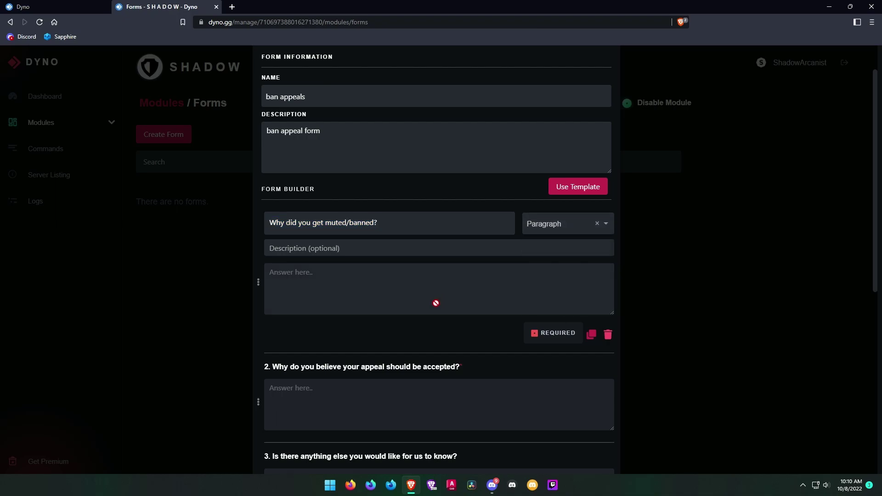
# - Look through the available submissions channels and read the help text for submission viewers
pyautogui.scroll(-4, 379, 350)
pyautogui.scroll(-3, 361, 291)
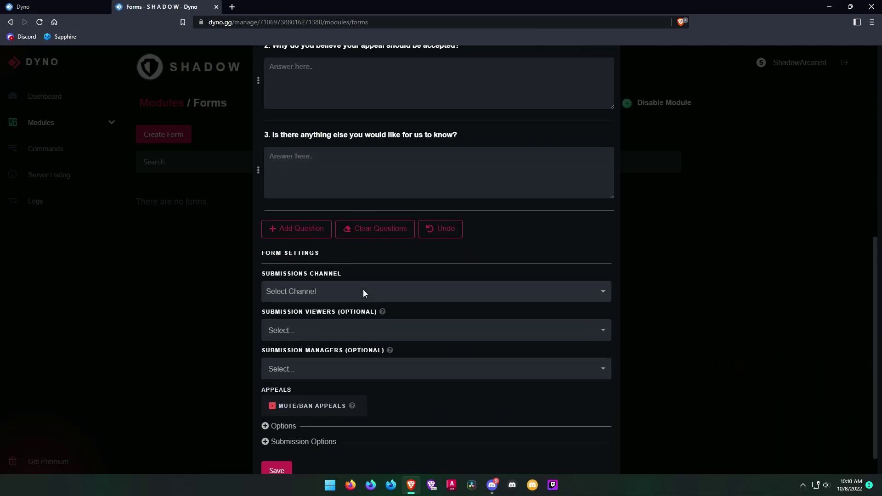
pyautogui.click(304, 293)
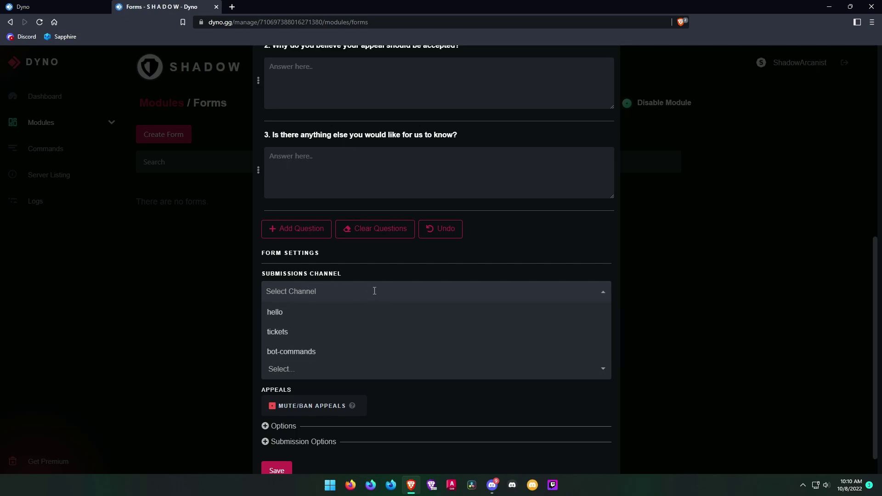
pyautogui.click(391, 295)
pyautogui.click(381, 312)
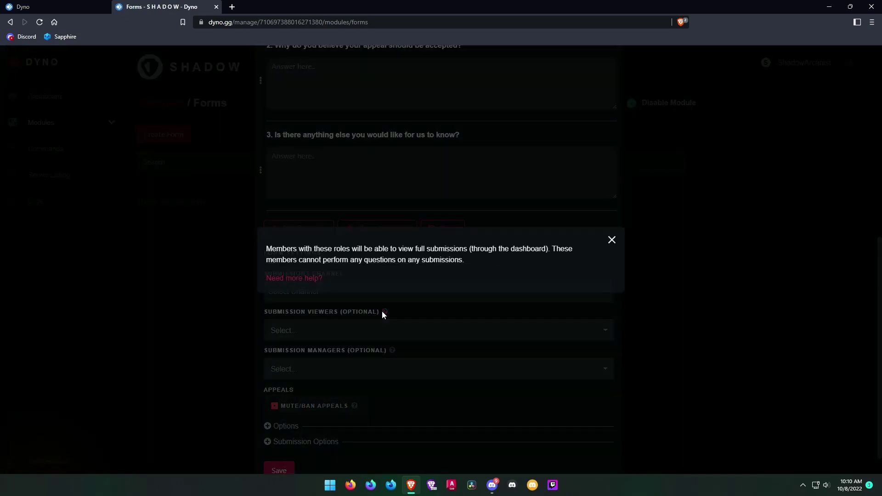
pyautogui.click(474, 351)
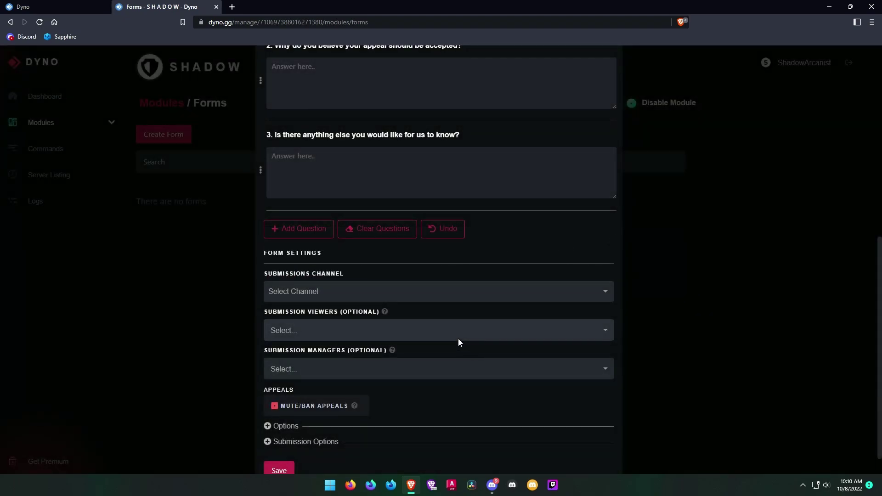
# - Expand the form's Options and Submission Options, and choose the staff role as the mention on submission
pyautogui.scroll(-1, 454, 370)
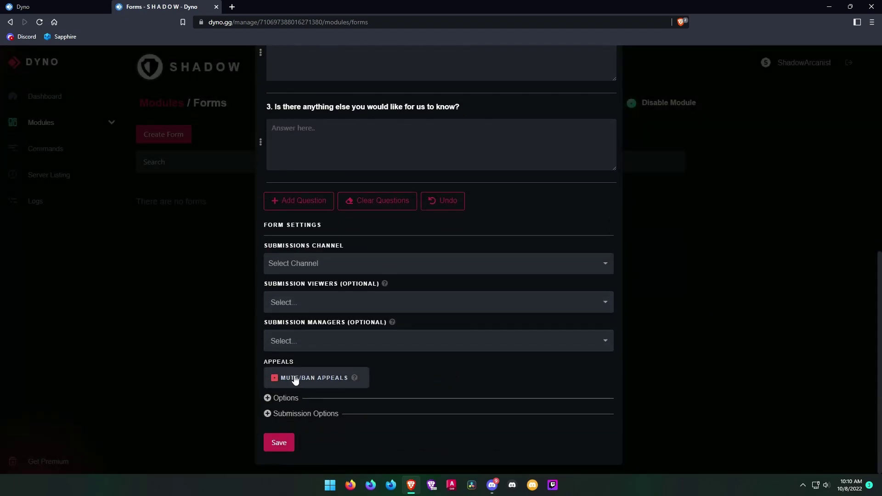
pyautogui.click(286, 398)
pyautogui.scroll(-2, 401, 394)
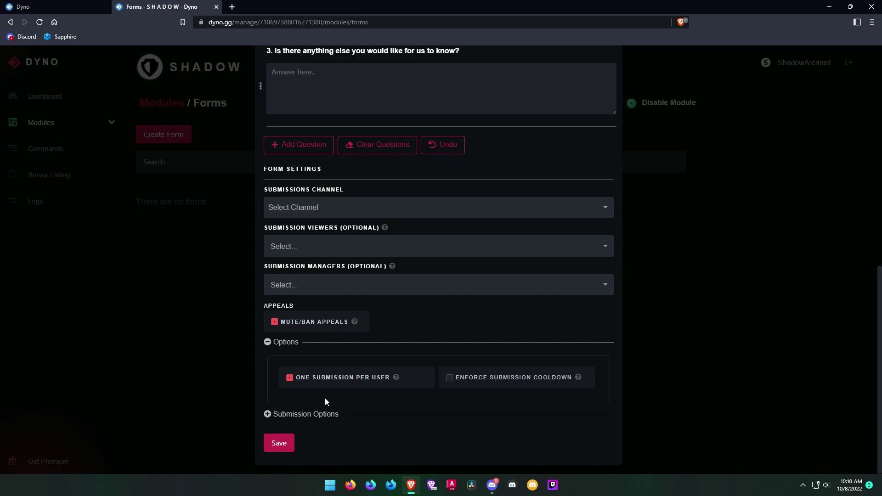
pyautogui.click(312, 419)
pyautogui.scroll(-5, 384, 410)
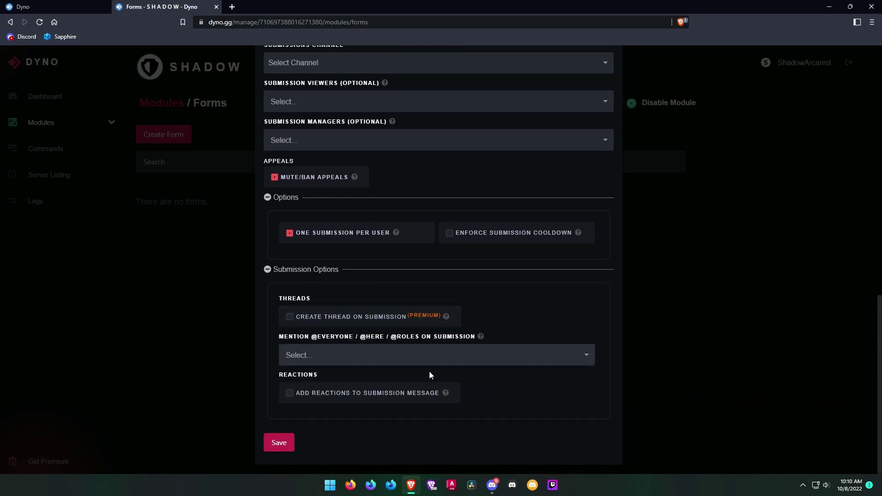
pyautogui.click(385, 365)
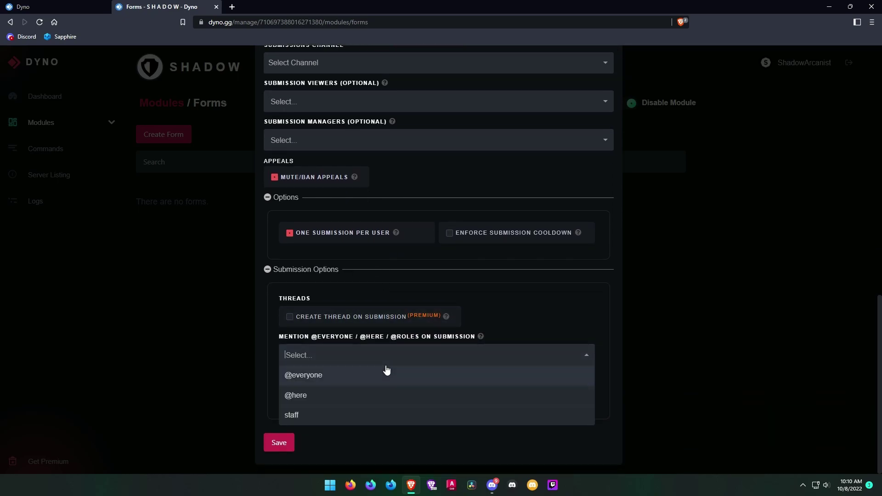
pyautogui.click(379, 416)
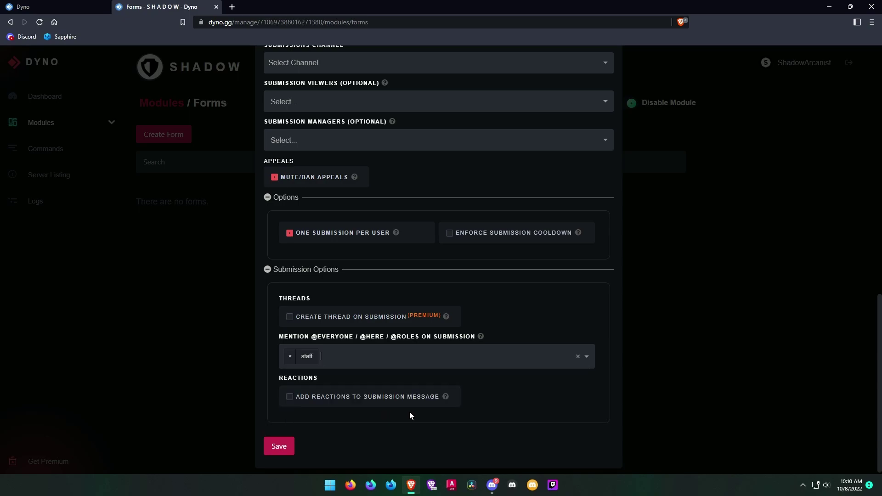
# - Enable reactions on the submission message and add the thumbs-up and thumbs-down emojis
pyautogui.click(289, 397)
pyautogui.scroll(-1, 371, 426)
pyautogui.click(289, 393)
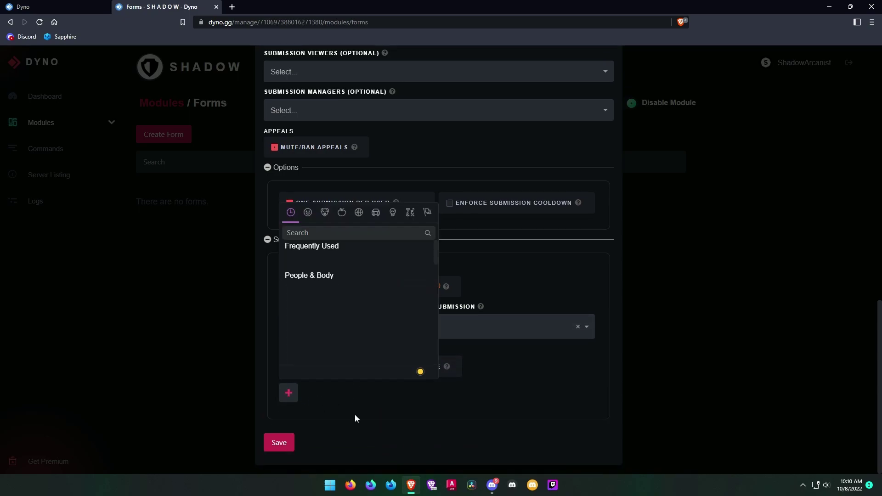
pyautogui.click(290, 261)
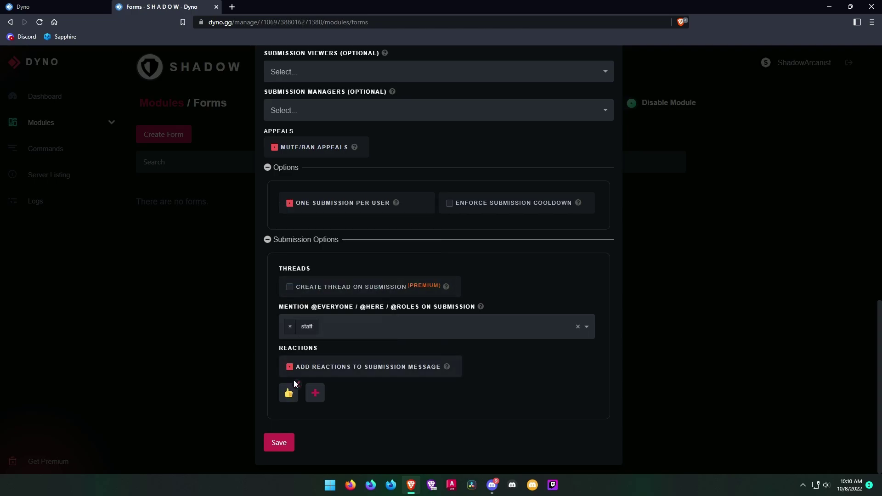
pyautogui.click(314, 394)
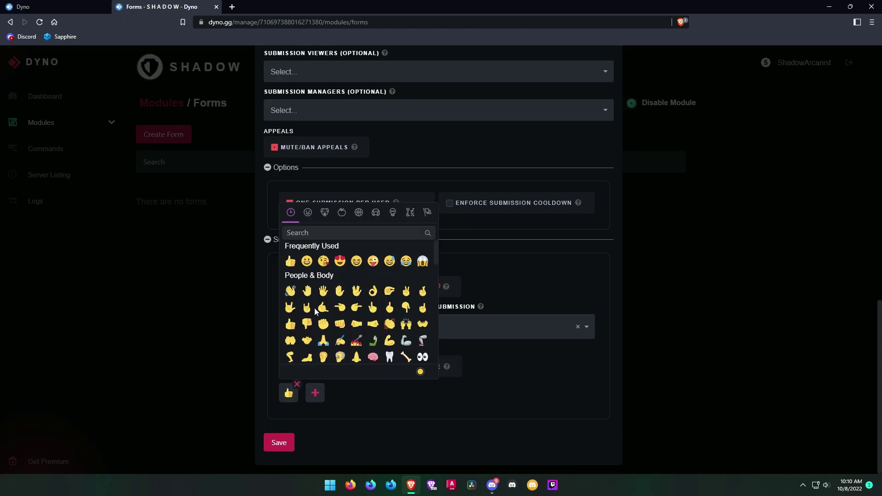
pyautogui.click(311, 336)
# - Try to save the form without choosing a submissions channel
pyautogui.scroll(4, 387, 395)
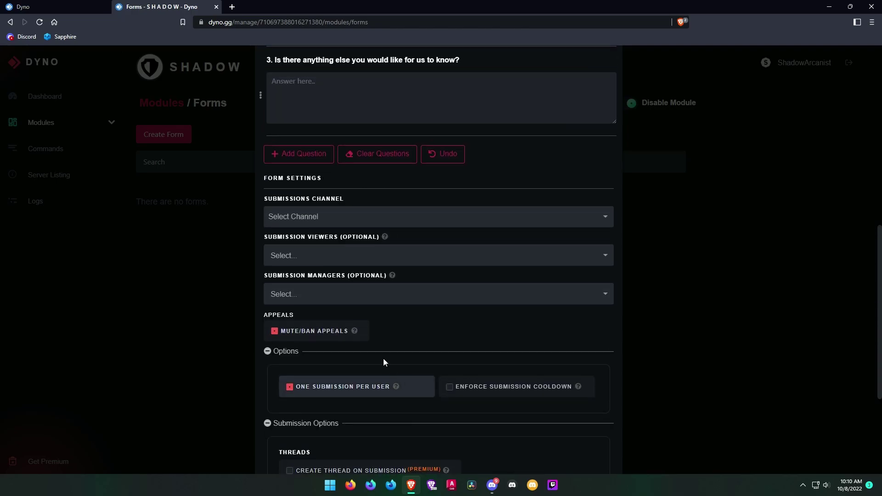
pyautogui.click(306, 222)
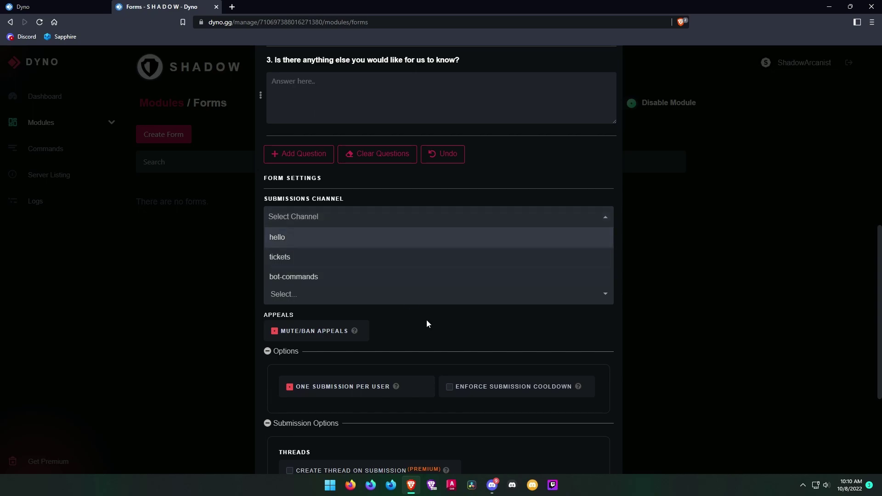
pyautogui.click(432, 344)
pyautogui.scroll(-4, 414, 367)
pyautogui.click(278, 443)
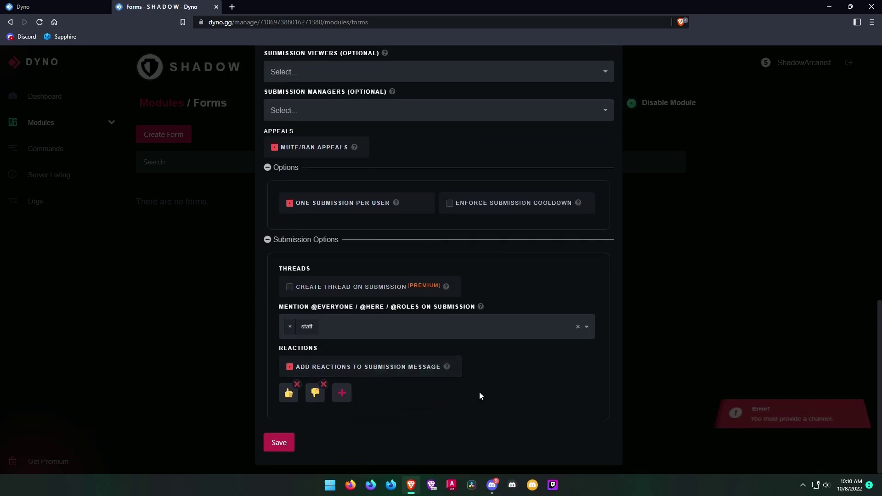
# - Set the submissions channel to hello, save the form, and dismiss the offer to configure built-in appeals
pyautogui.scroll(4, 518, 270)
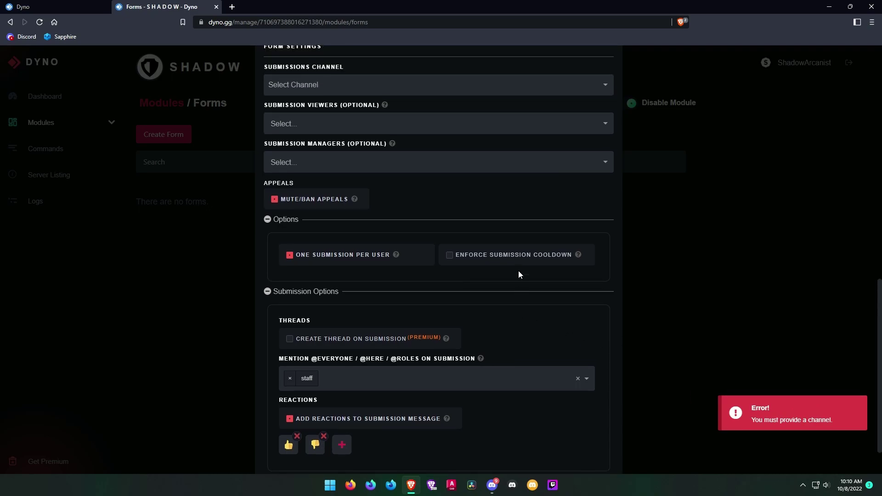
pyautogui.click(375, 219)
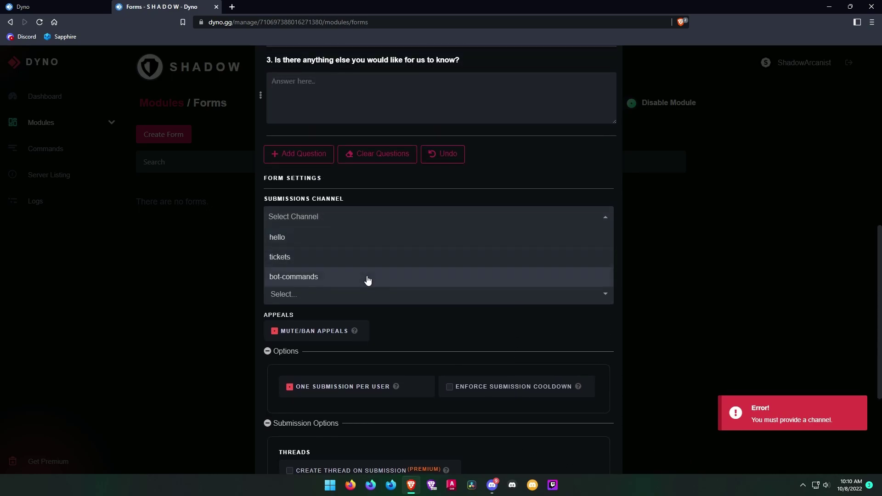
pyautogui.click(353, 240)
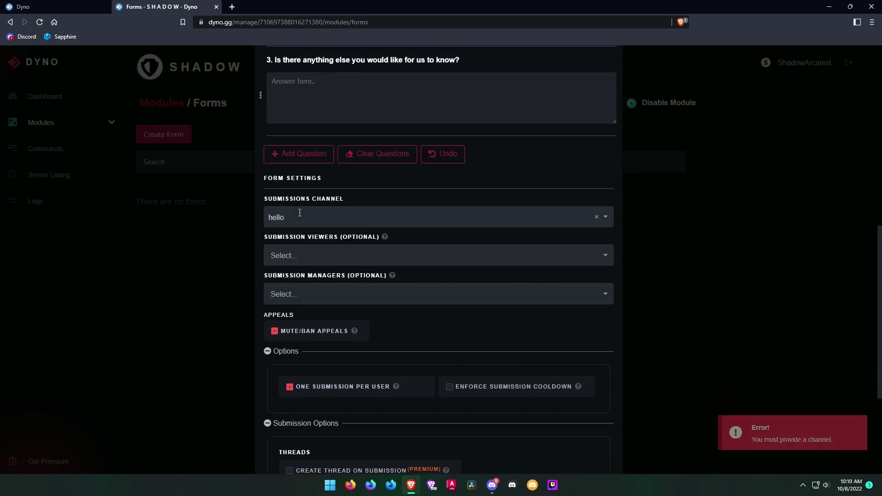
pyautogui.scroll(-4, 363, 275)
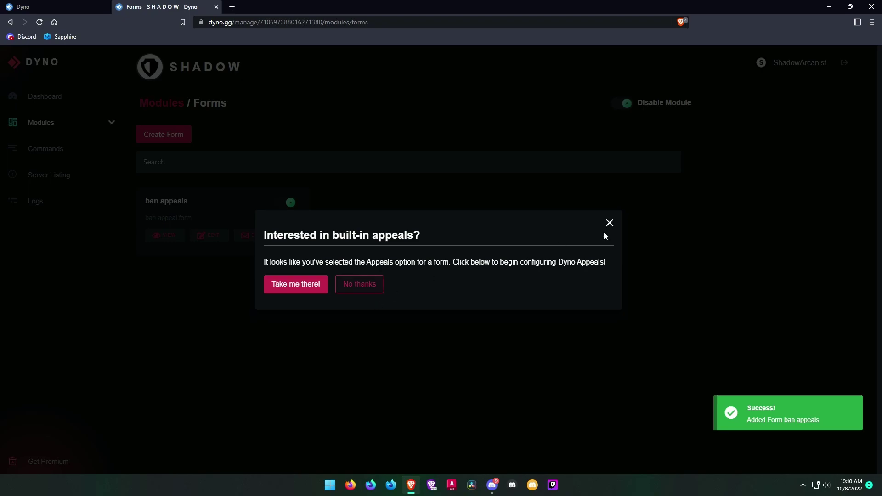
pyautogui.click(610, 224)
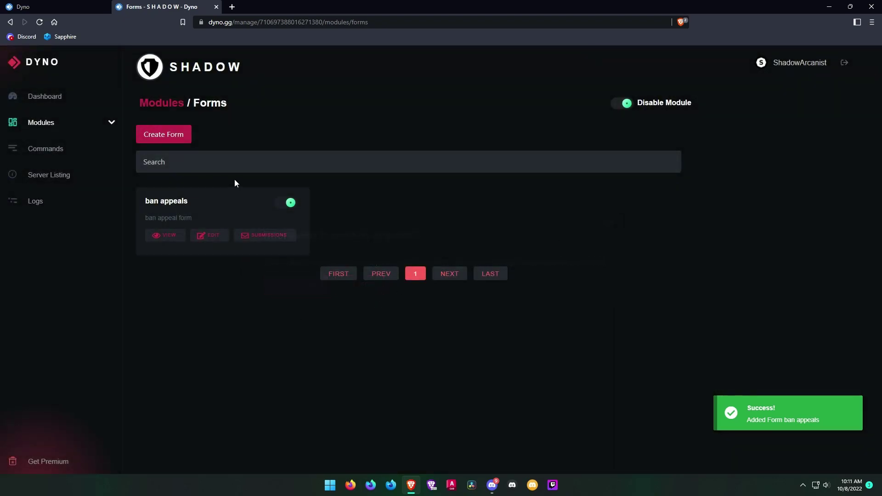
# - View the public page of the ban appeals form and copy its web address
pyautogui.click(172, 236)
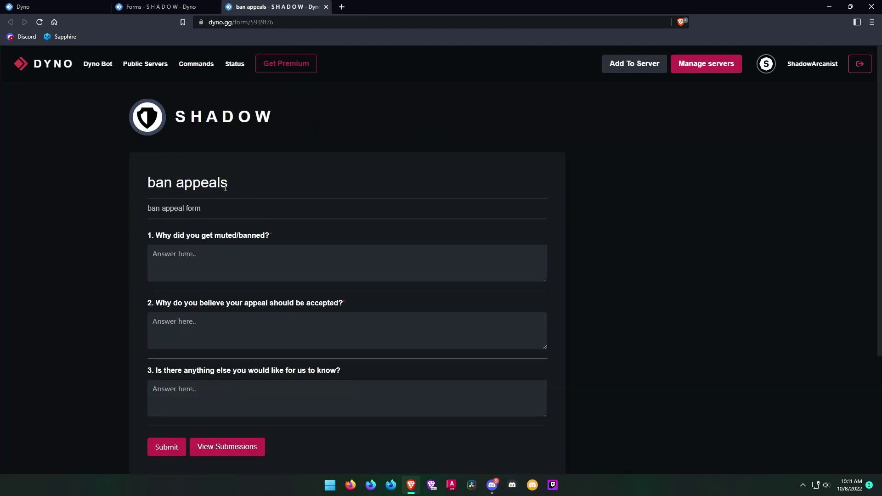
pyautogui.scroll(-1, 225, 188)
pyautogui.scroll(-3, 205, 213)
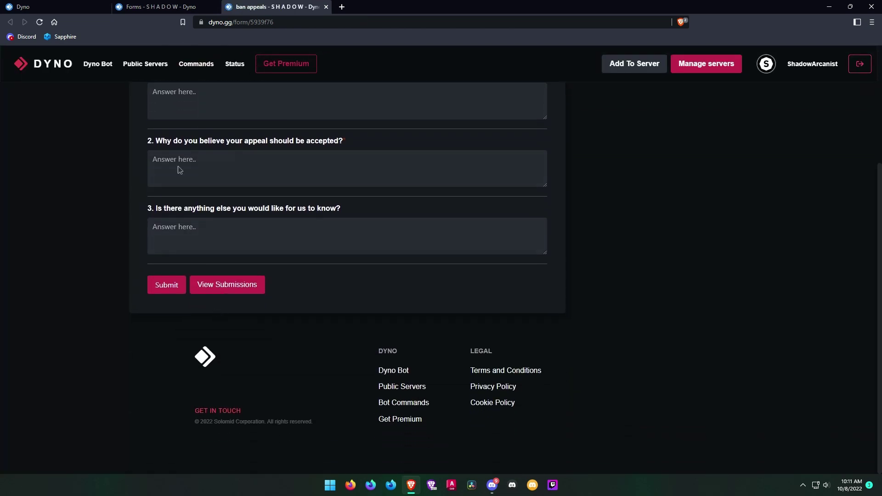
pyautogui.scroll(3, 179, 170)
pyautogui.click(291, 23)
pyautogui.hotkey('ctrl', 'c')
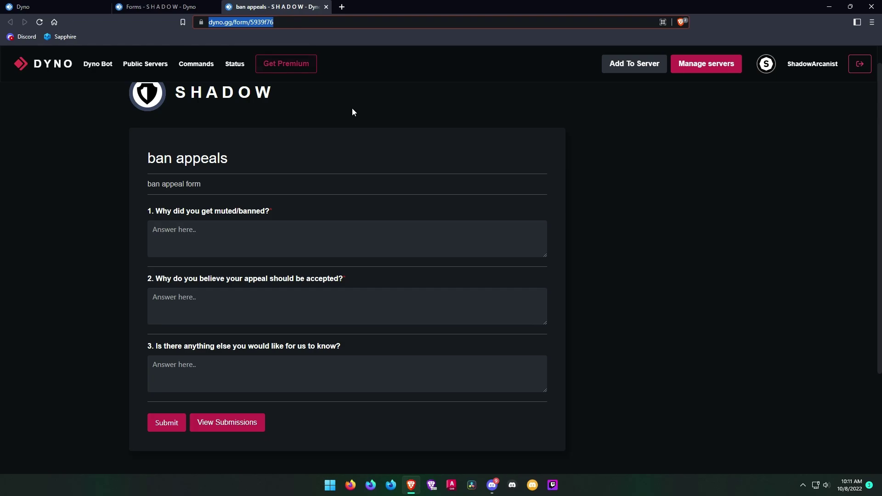
# - Switch to Discord and post the copied form link in the tickets channel of the SHADOW server
pyautogui.click(492, 485)
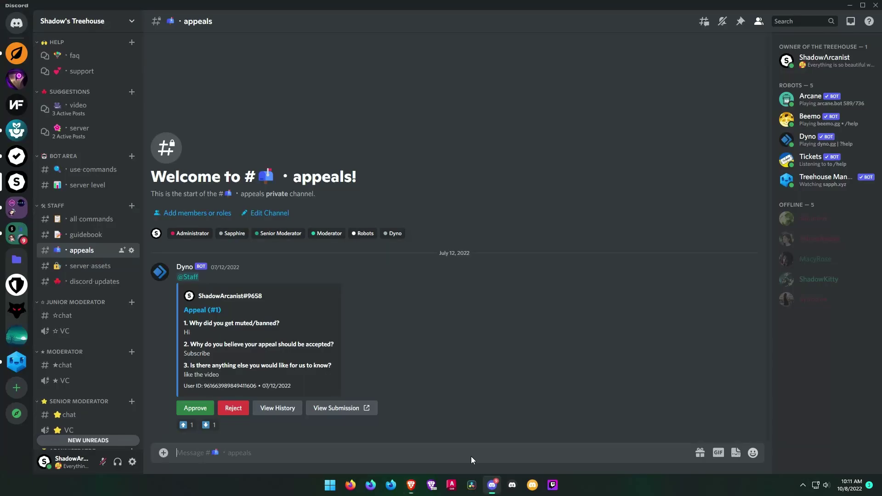
pyautogui.click(17, 289)
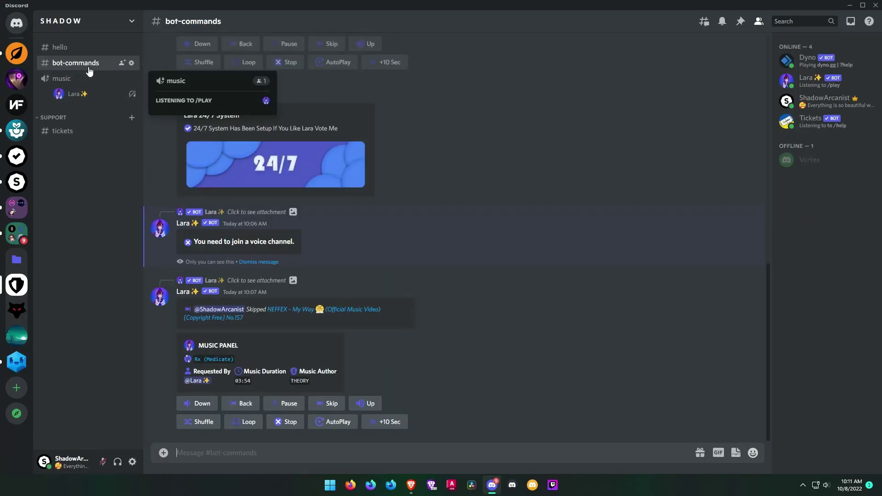
pyautogui.click(88, 48)
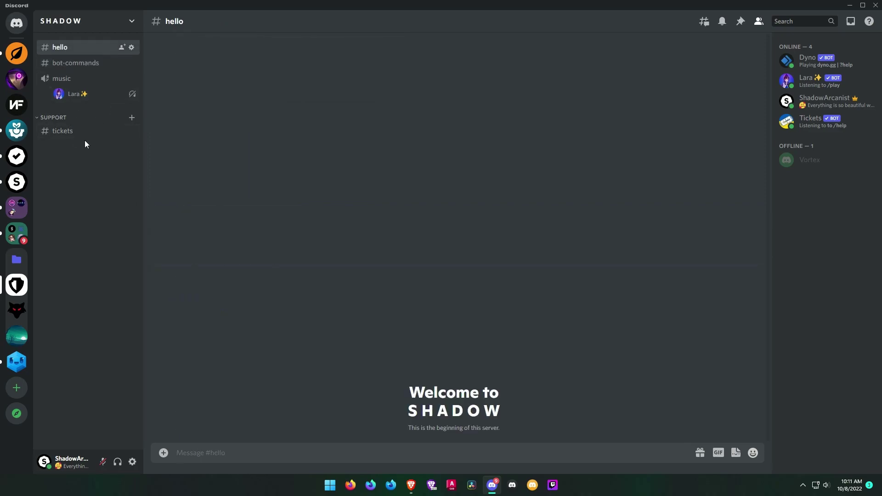
pyautogui.click(83, 131)
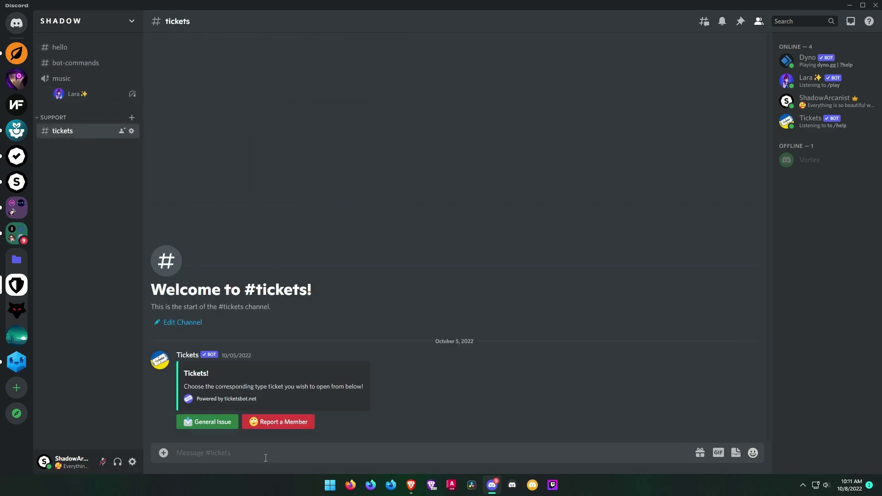
pyautogui.hotkey('ctrl', 'v')
pyautogui.press('Return')
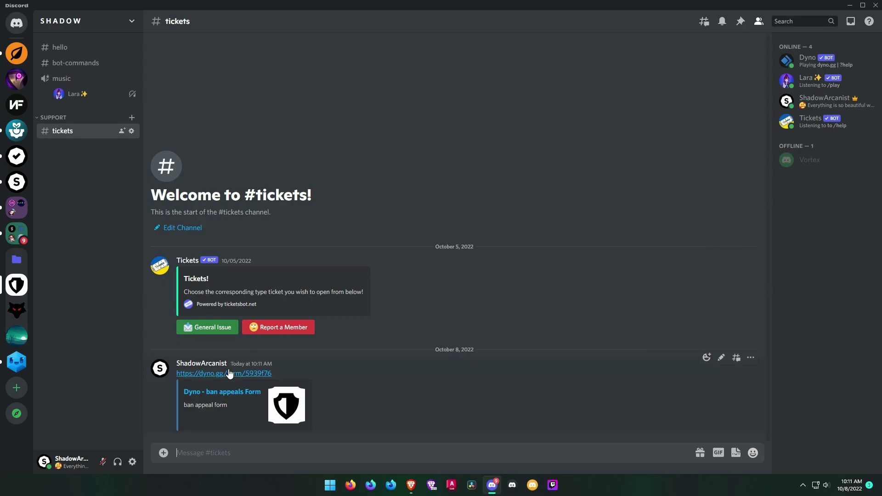
# - Back on the form's page in the browser, answer the three questions with "hi", "hello" and "hey", and submit the appeal
pyautogui.rightClick(254, 373)
pyautogui.click(250, 439)
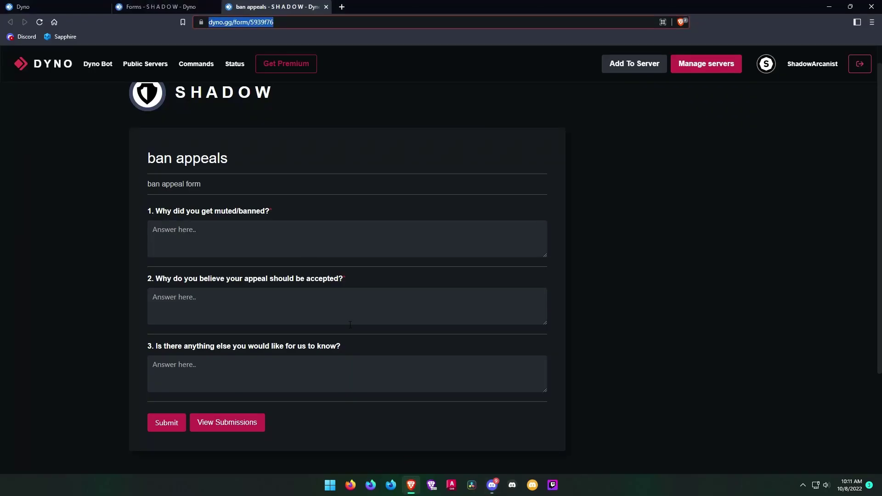
pyautogui.press('End')
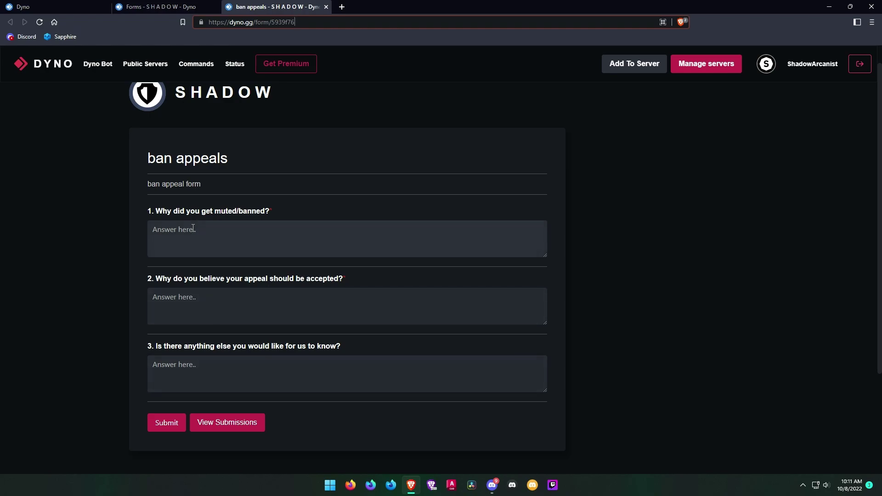
pyautogui.click(193, 229)
pyautogui.write('hi')
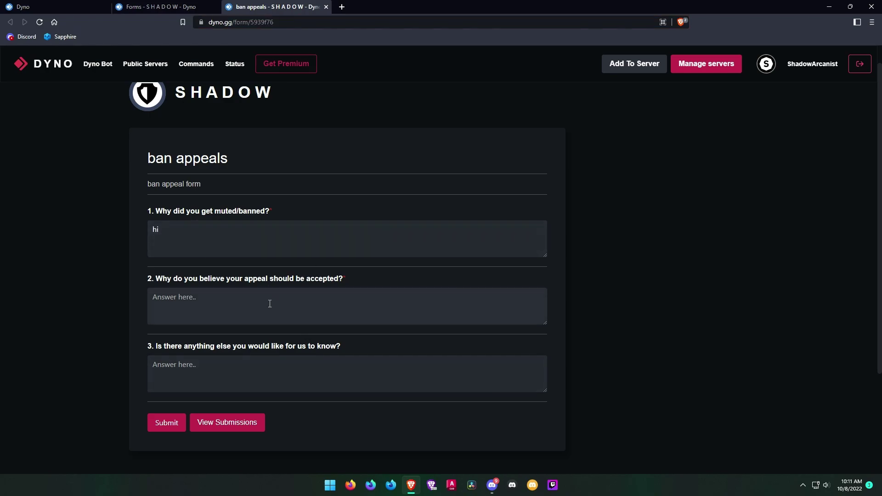
pyautogui.write('hello')
pyautogui.click(234, 369)
pyautogui.write('hey')
pyautogui.click(176, 423)
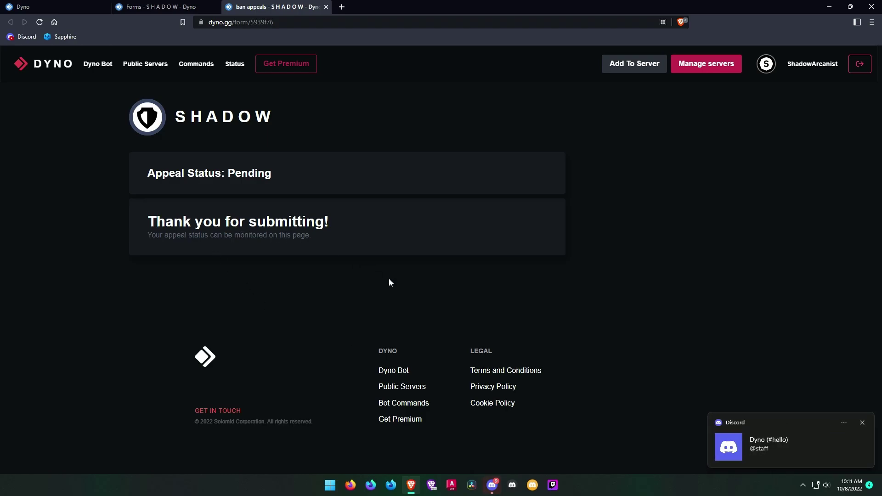
# - Go to Dyno's appeal message in Discord's hello channel, follow its submission link, and close the browser window it opens
pyautogui.click(765, 450)
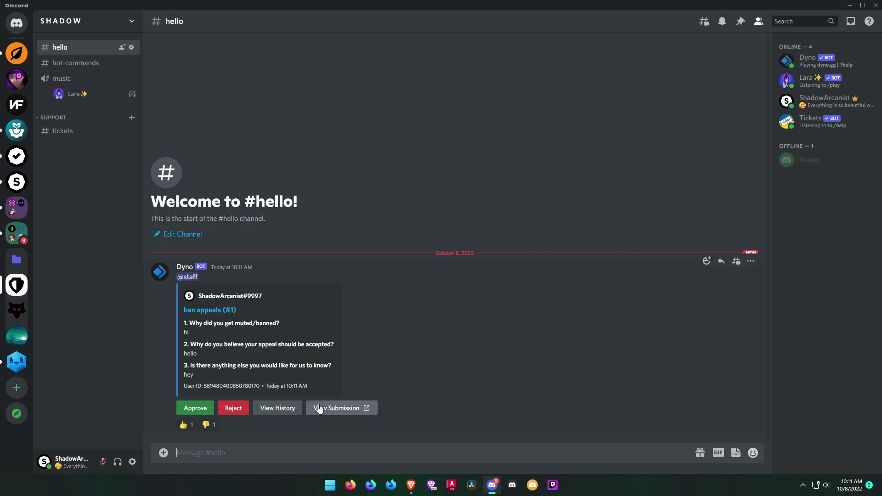
pyautogui.click(335, 409)
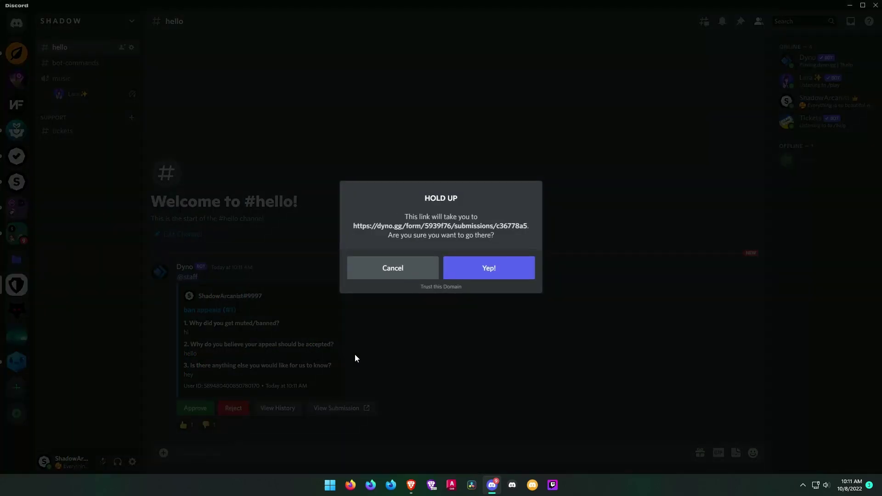
pyautogui.click(471, 264)
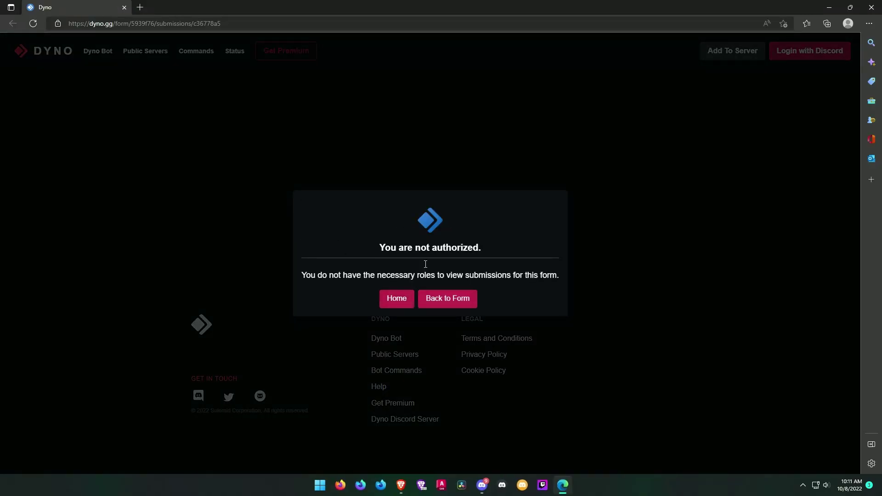
pyautogui.click(872, 7)
# - Copy the submission link from Dyno's message, open it in a new tab of the signed-in browser, and review the submitter, answers and available actions
pyautogui.rightClick(338, 411)
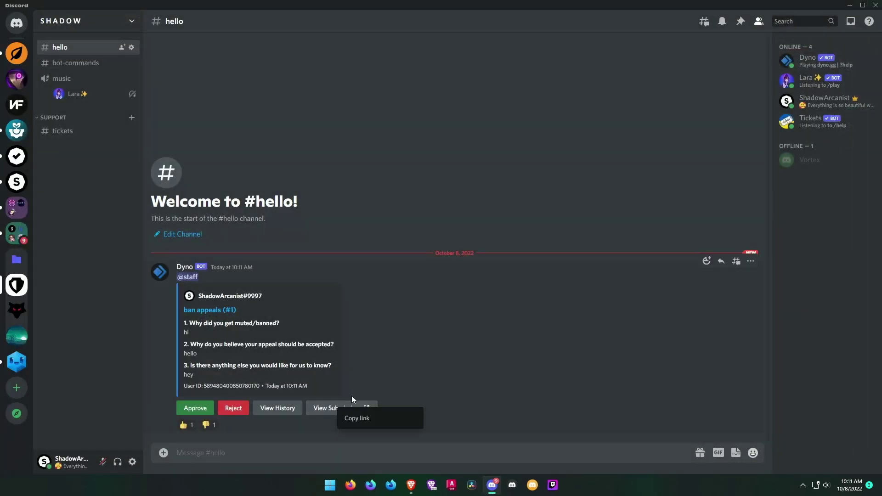
pyautogui.click(371, 422)
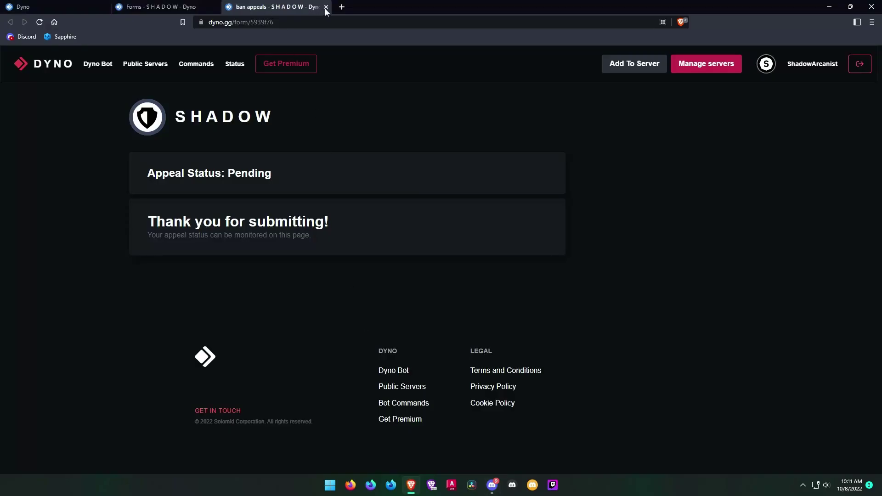
pyautogui.hotkey('ctrl', 't')
pyautogui.hotkey('ctrl', 'v')
pyautogui.press('Return')
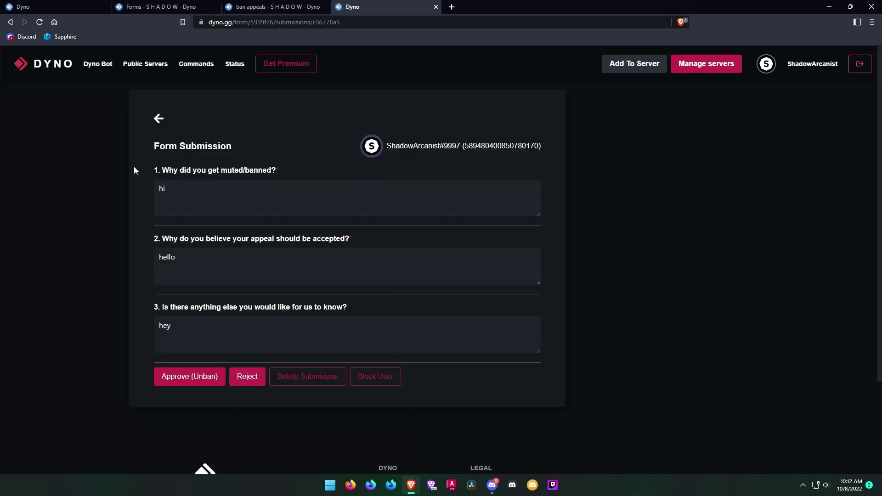
pyautogui.moveTo(394, 145); pyautogui.dragTo(553, 150)
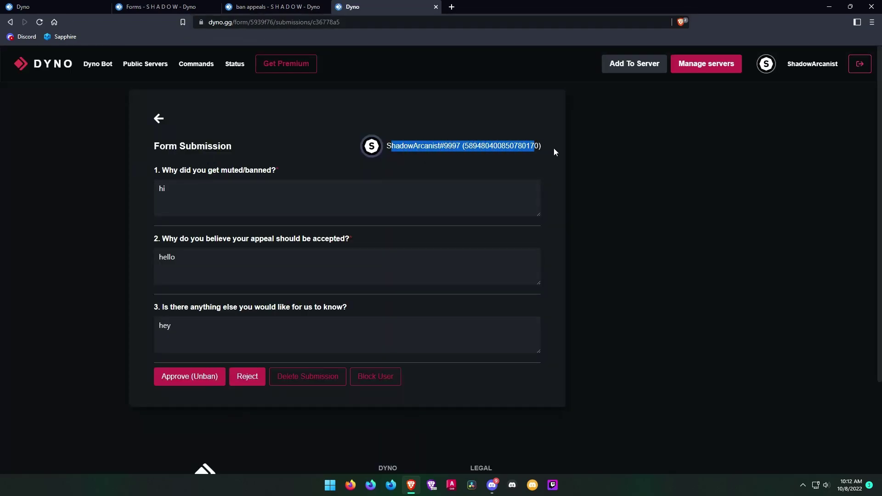
pyautogui.scroll(-2, 241, 344)
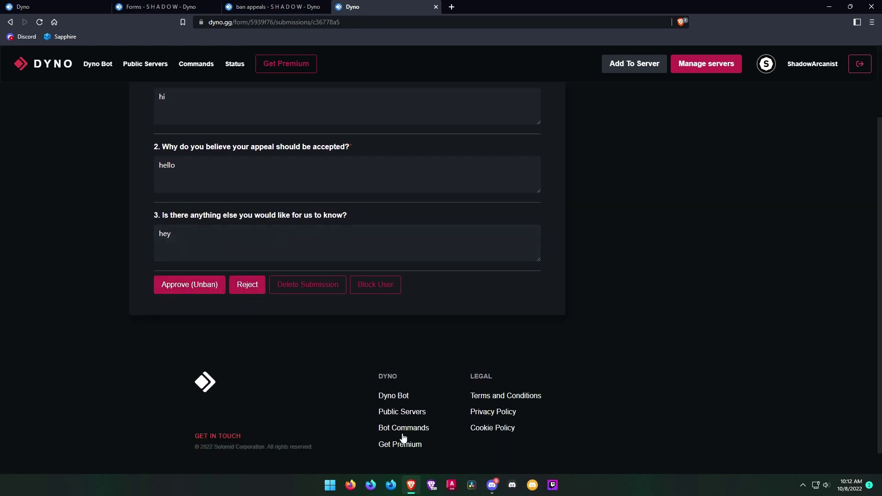
# - Switch to Discord, try to approve the test appeal from Dyno's message, and dismiss the bot's reply
pyautogui.click(418, 492)
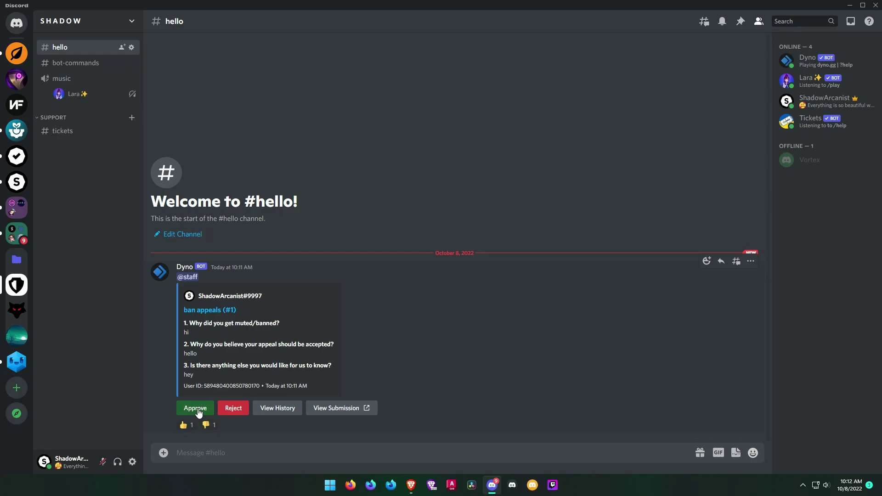
pyautogui.click(187, 413)
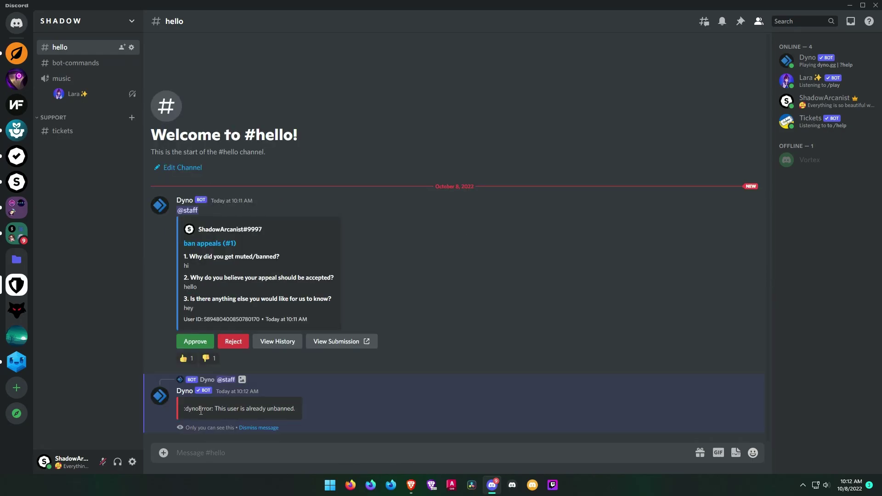
pyautogui.moveTo(220, 408); pyautogui.dragTo(304, 411)
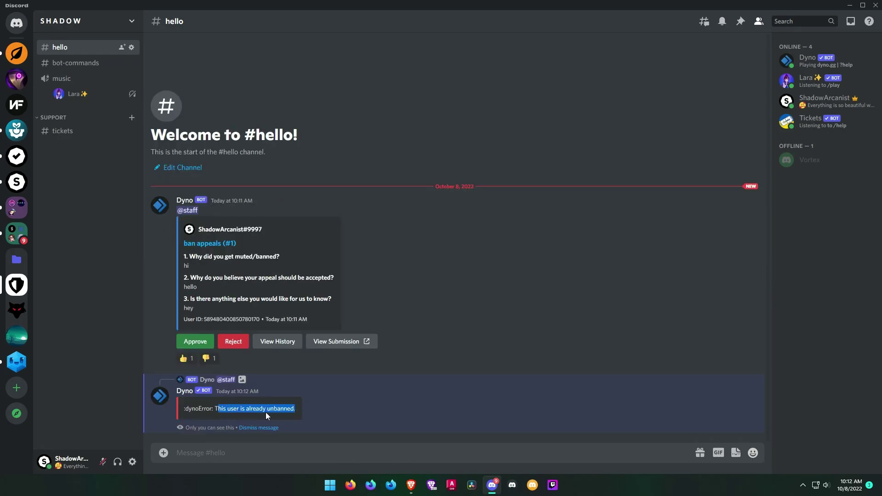
pyautogui.click(263, 428)
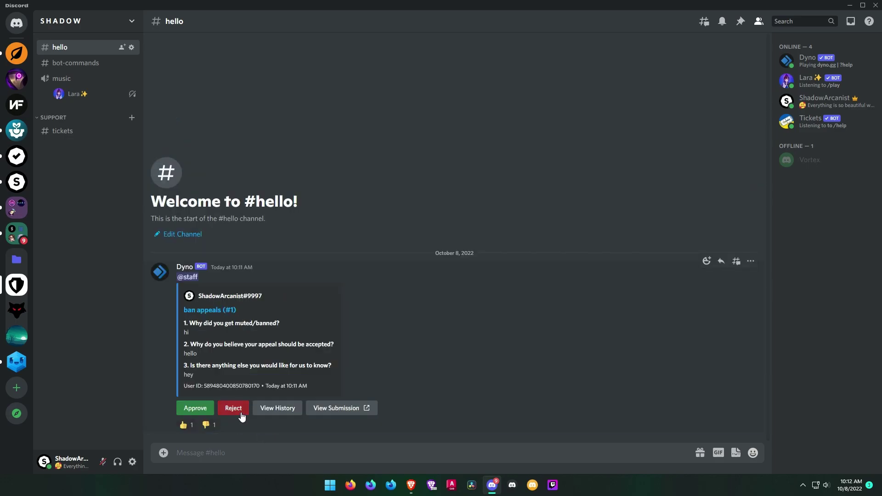
# - Reject the test appeal from Dyno's message, check the submitter's history, and dismiss both bot replies
pyautogui.click(241, 411)
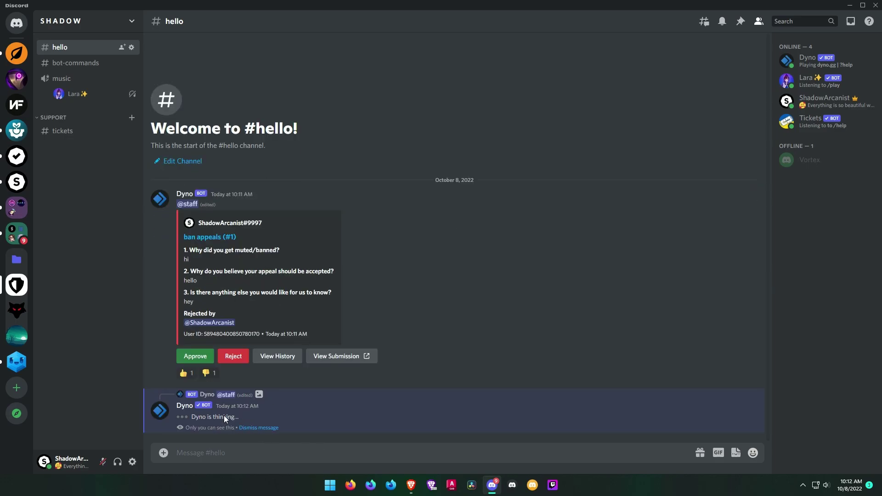
pyautogui.moveTo(227, 390); pyautogui.dragTo(357, 393)
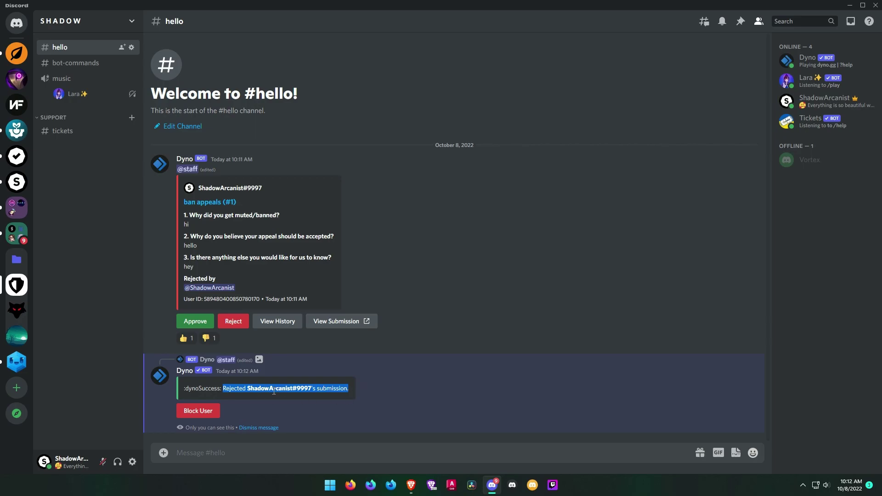
pyautogui.click(263, 428)
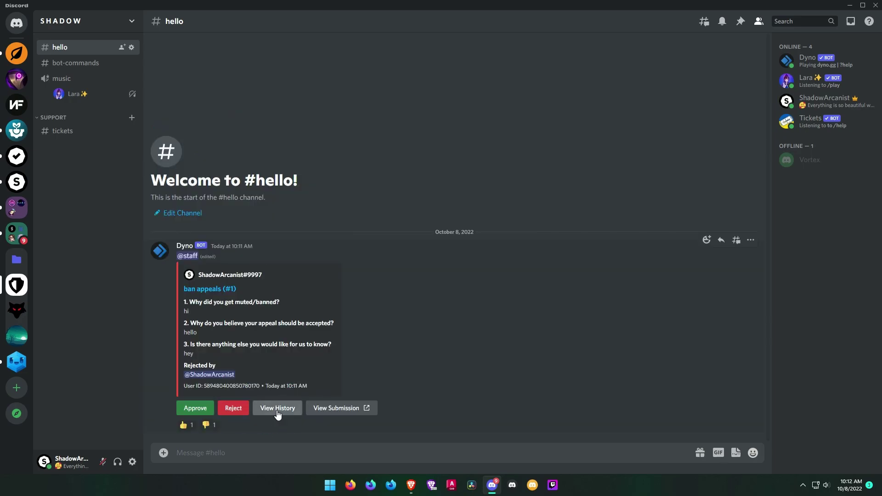
pyautogui.click(278, 410)
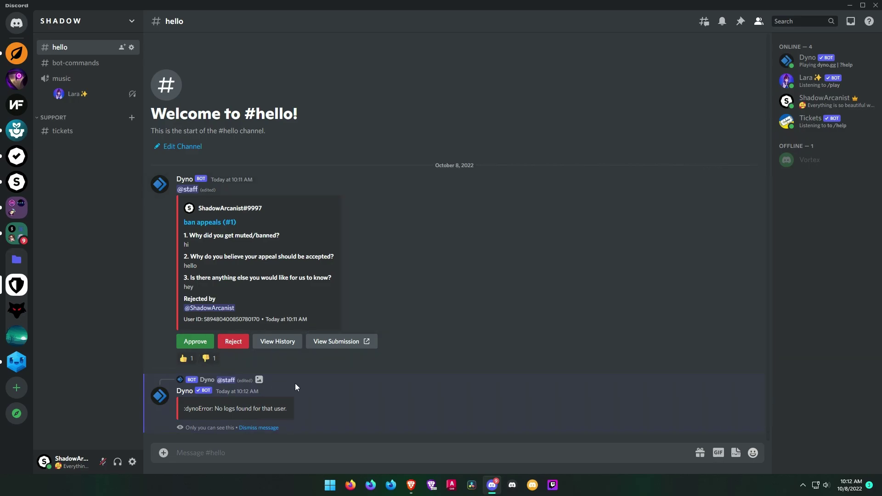
pyautogui.click(259, 427)
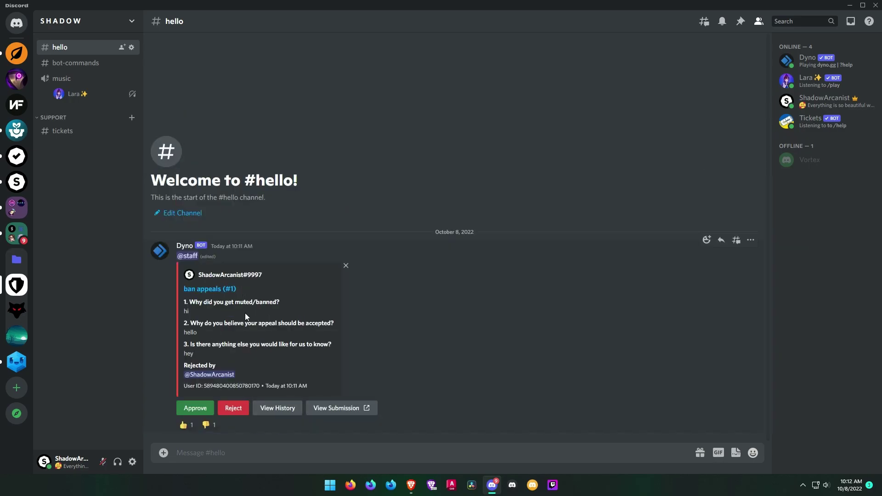
# - Switch to the browser, check the appeal status on the ban appeals form page, and reload the page
pyautogui.click(411, 485)
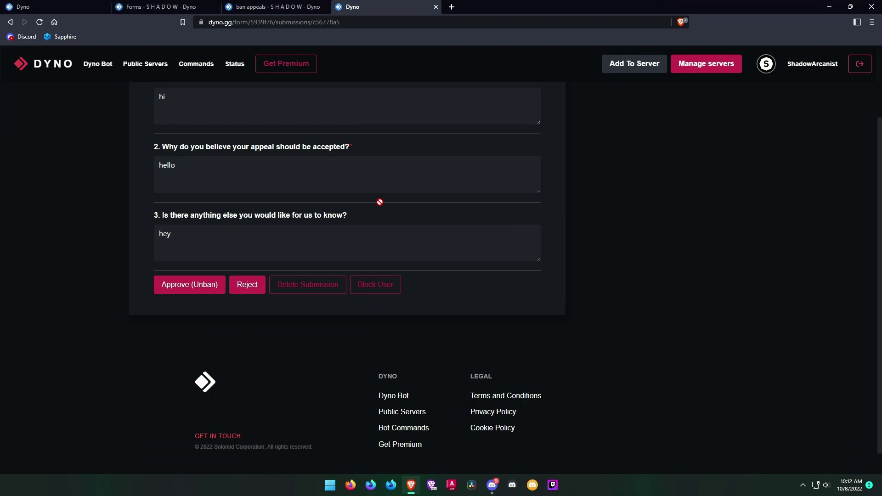
pyautogui.click(266, 7)
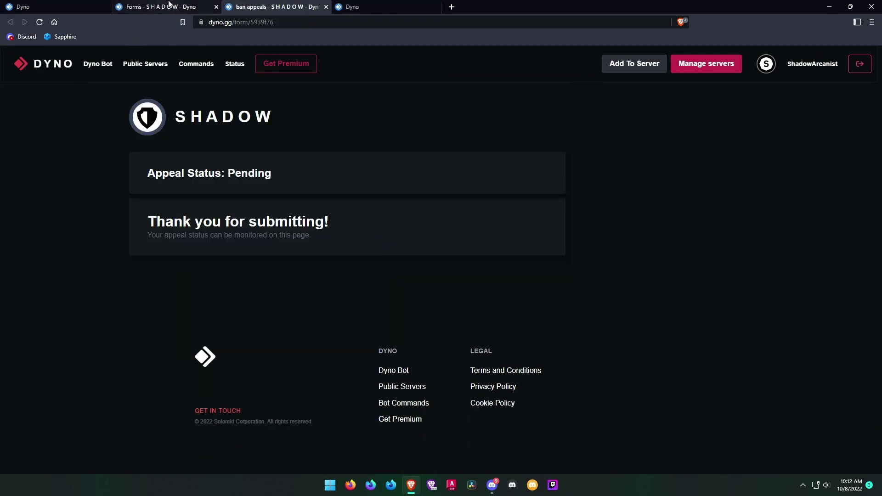
pyautogui.moveTo(224, 174); pyautogui.dragTo(257, 173)
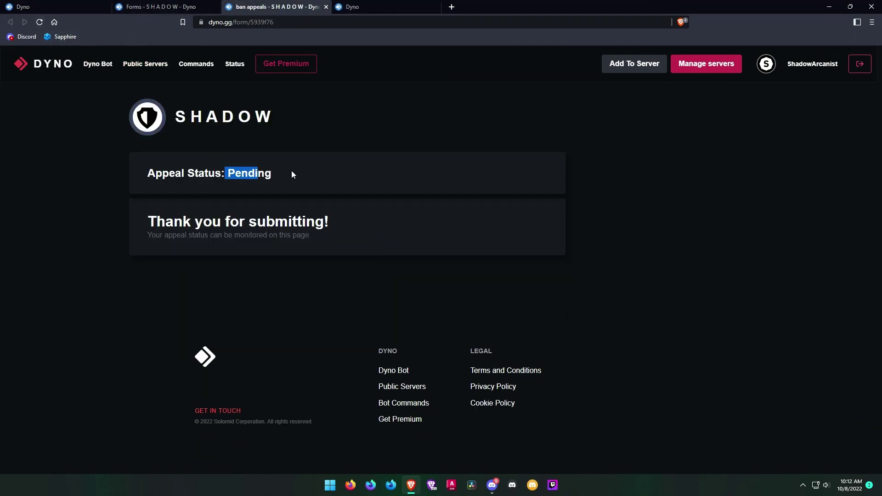
pyautogui.click(40, 22)
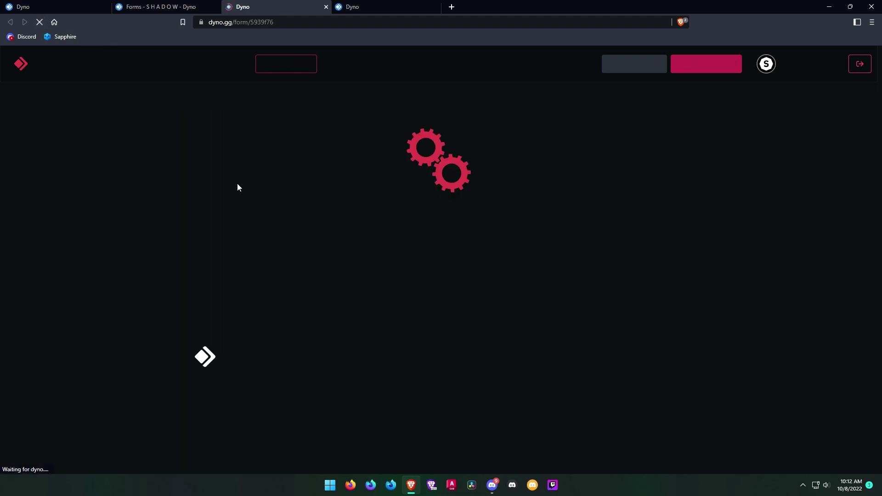
# - Open the ban appeals form's submissions list and examine the submission's status and the filter, sort and search options
pyautogui.scroll(-4, 249, 182)
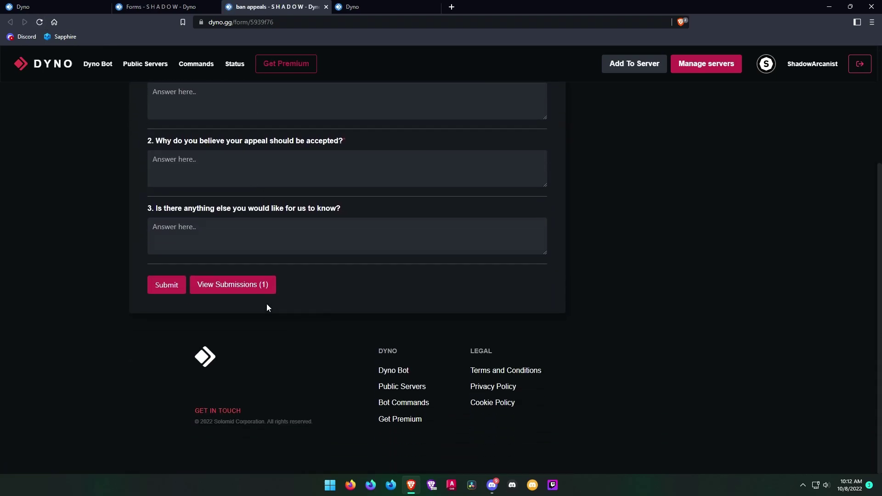
pyautogui.click(243, 296)
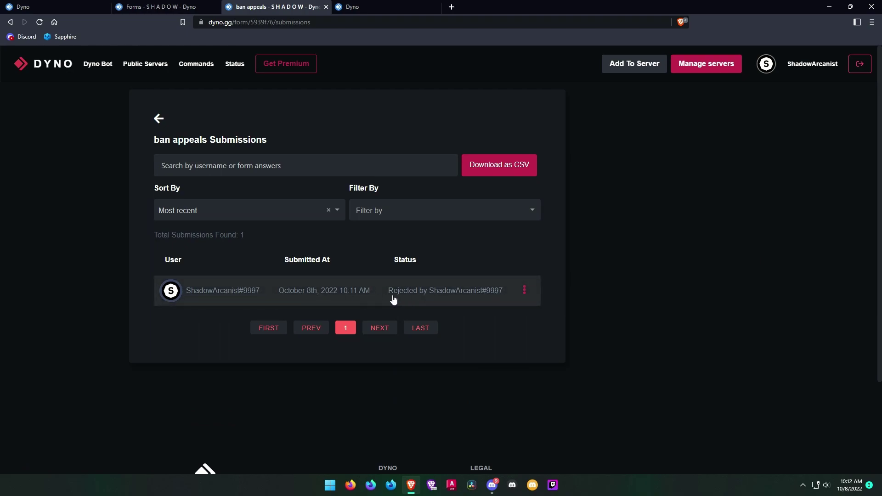
pyautogui.click(419, 212)
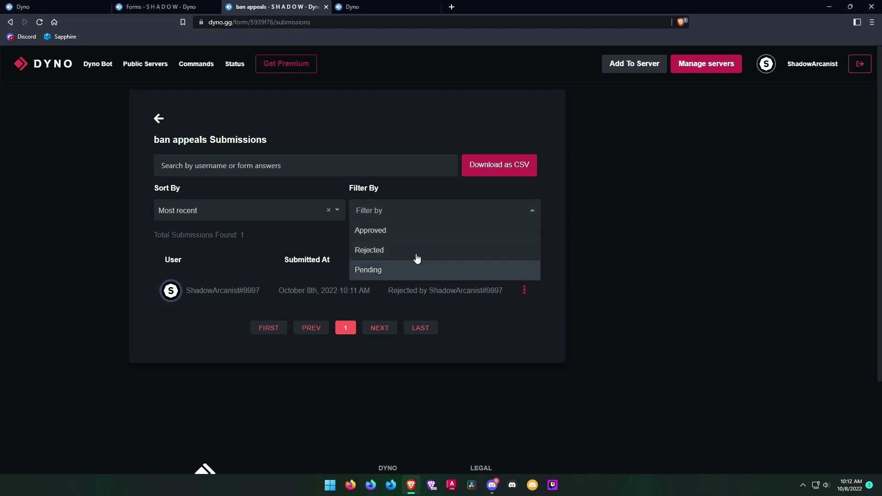
pyautogui.click(273, 215)
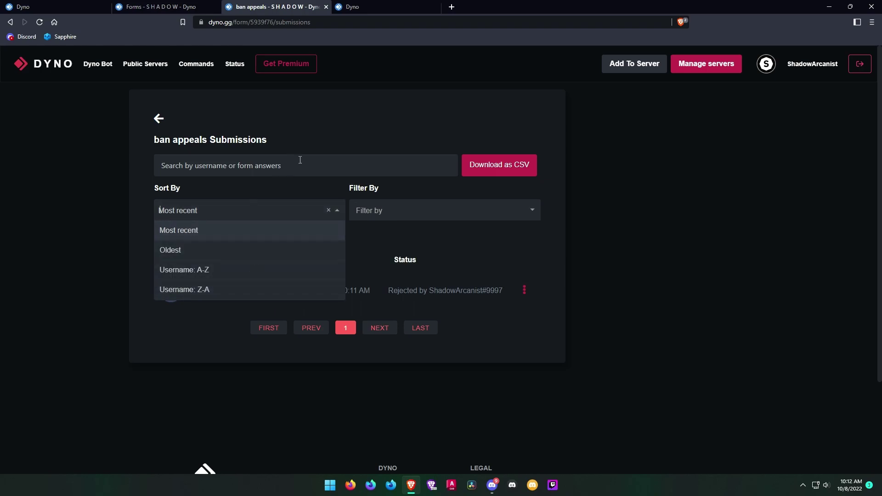
pyautogui.click(321, 167)
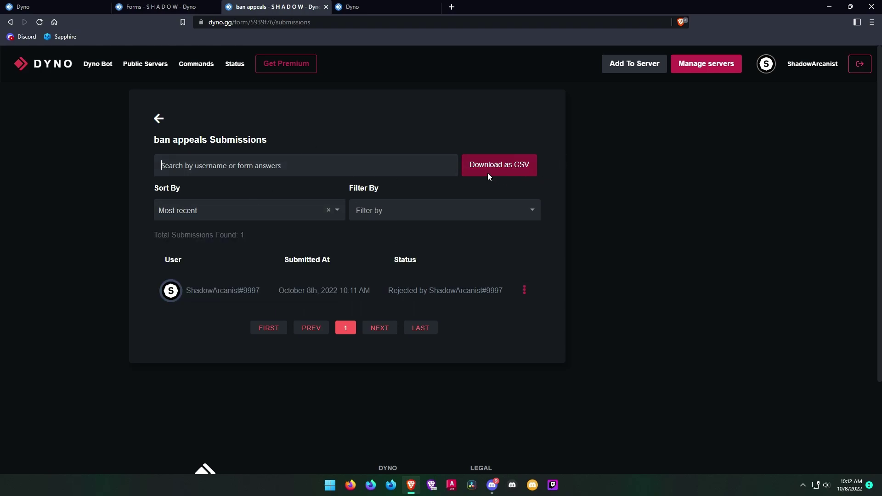